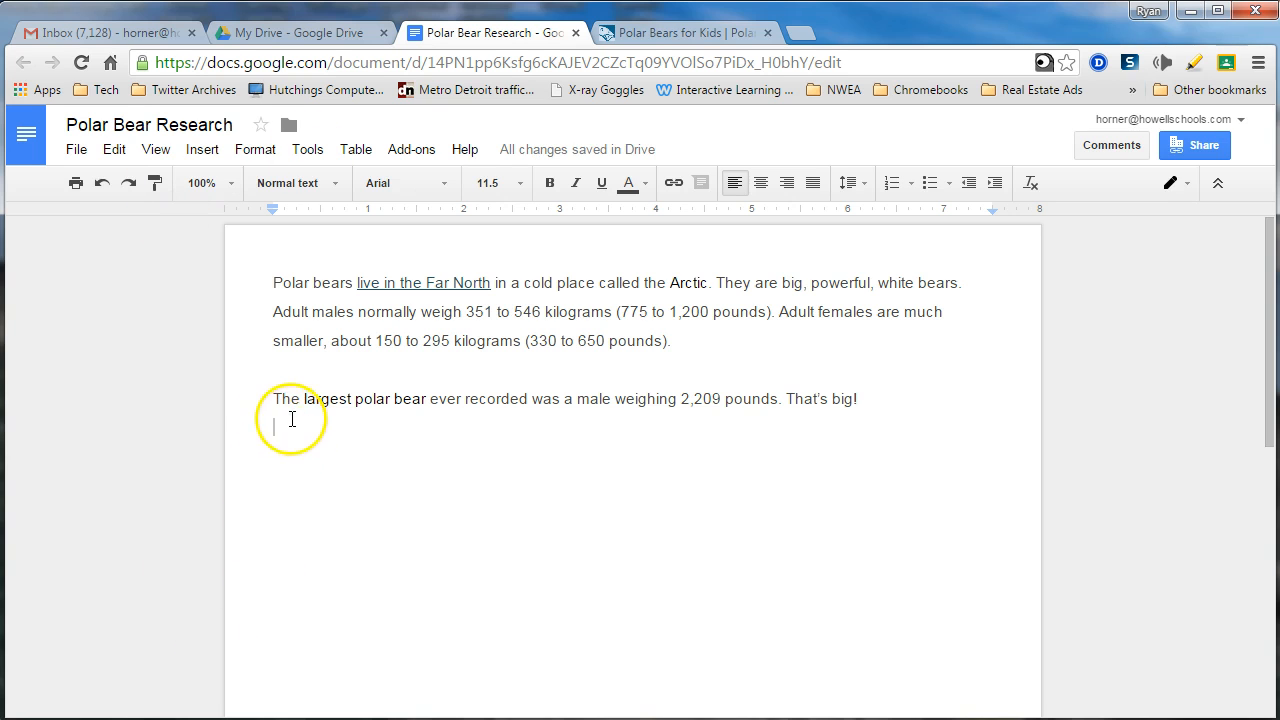
# - Open the Insert image dialog for the line below the last paragraph and browse the local files available for upload
pyautogui.rightClick(383, 324)
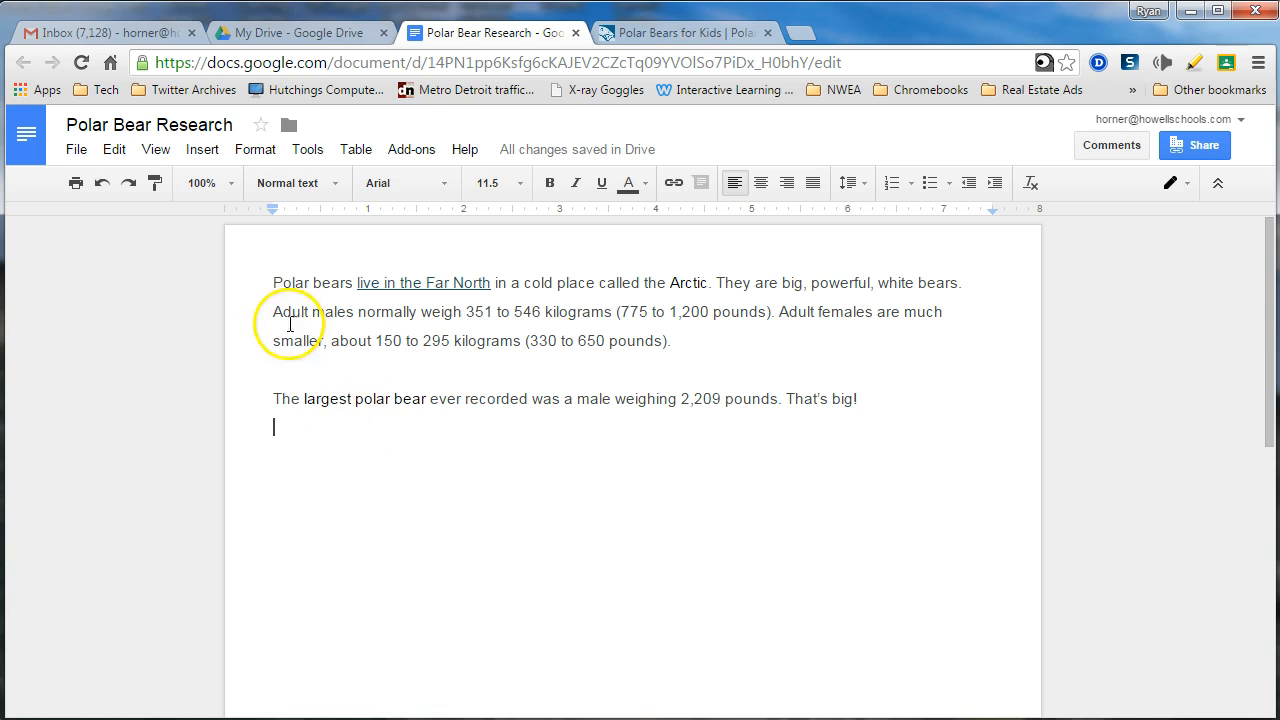
pyautogui.click(204, 152)
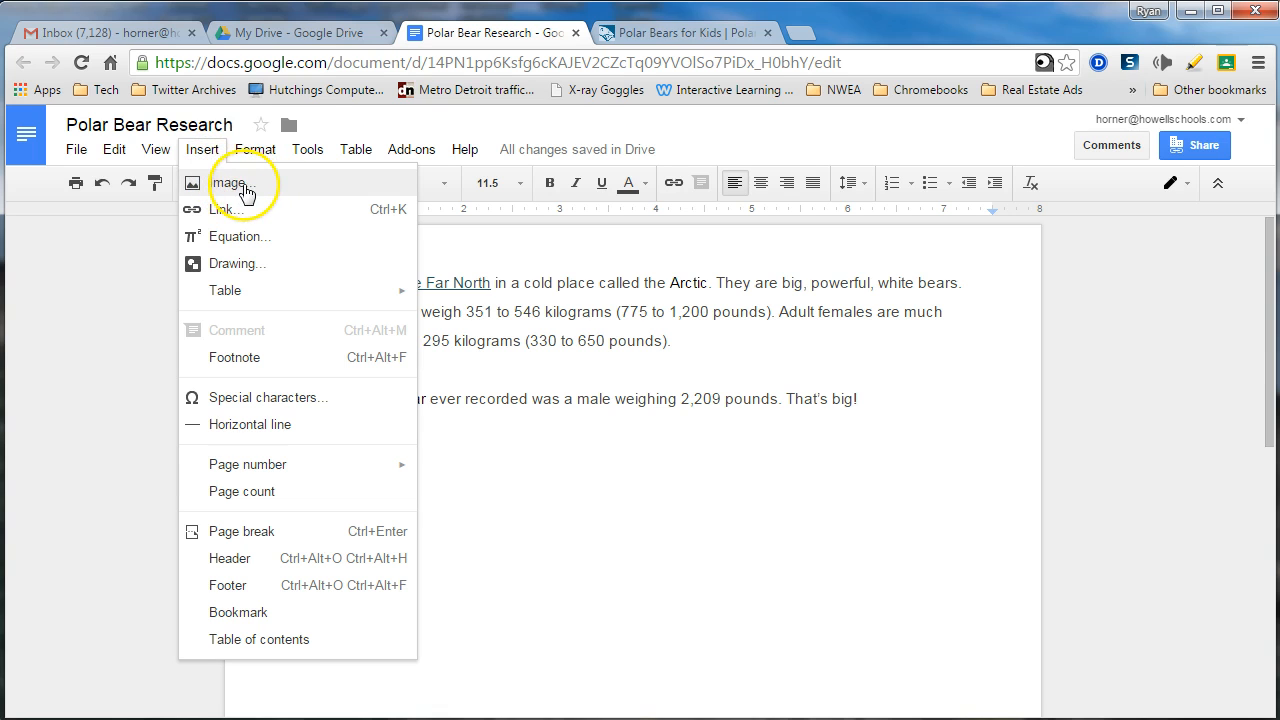
pyautogui.click(202, 149)
pyautogui.click(202, 149)
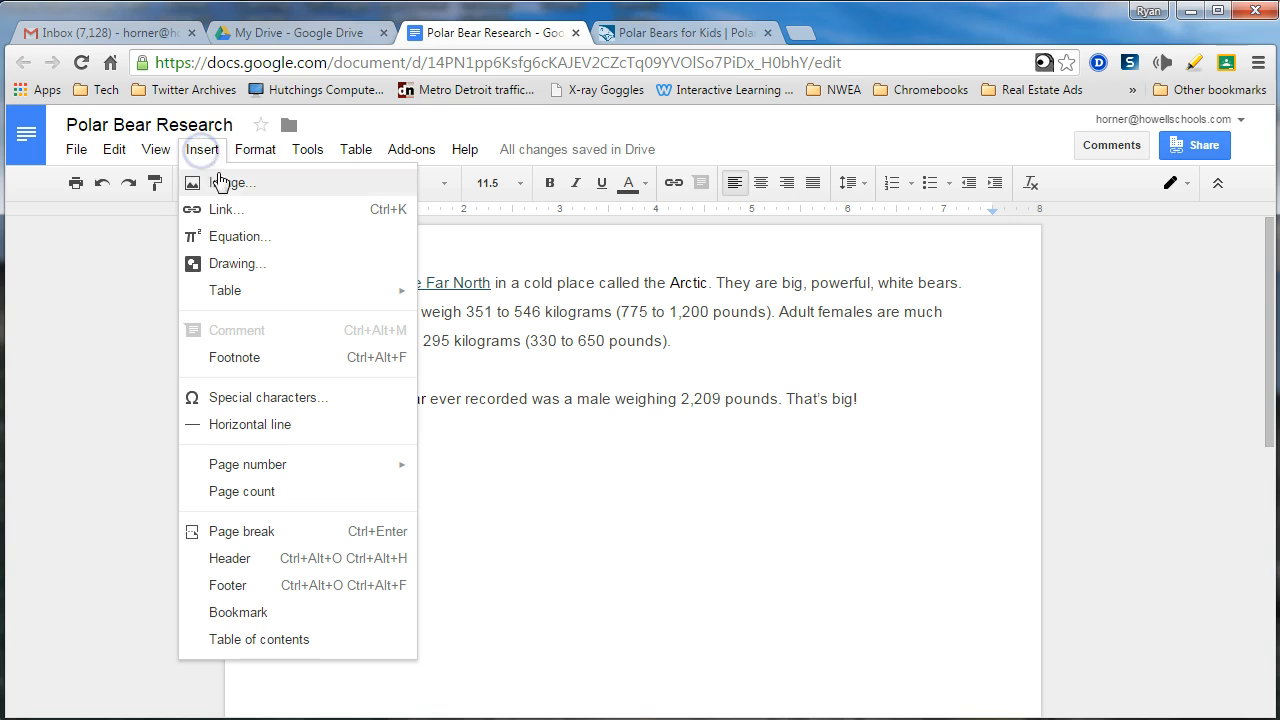
pyautogui.click(228, 187)
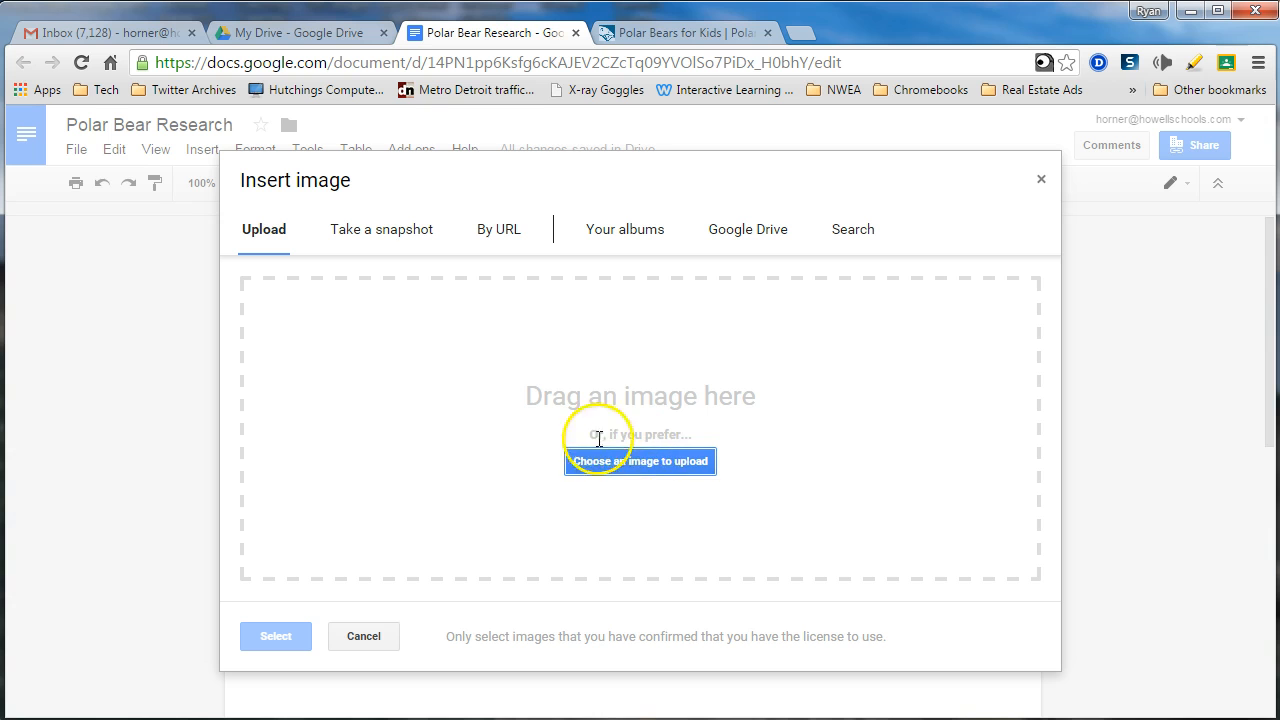
pyautogui.click(636, 464)
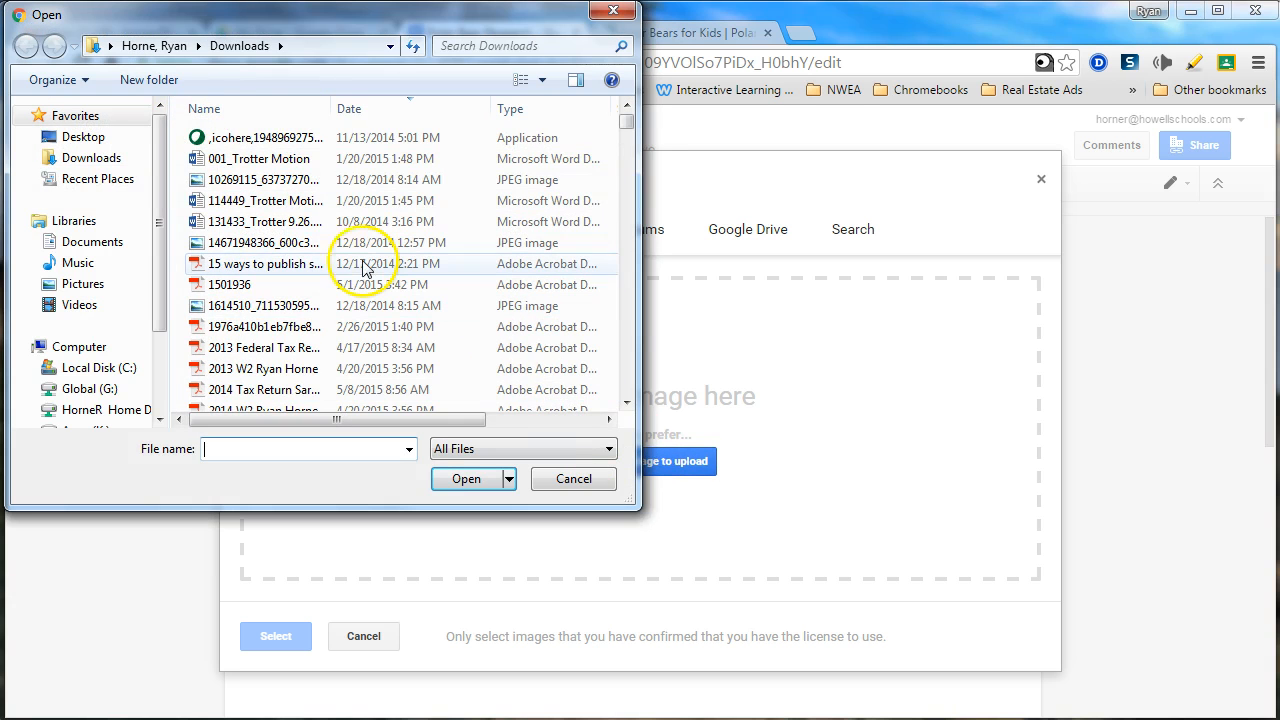
pyautogui.click(622, 12)
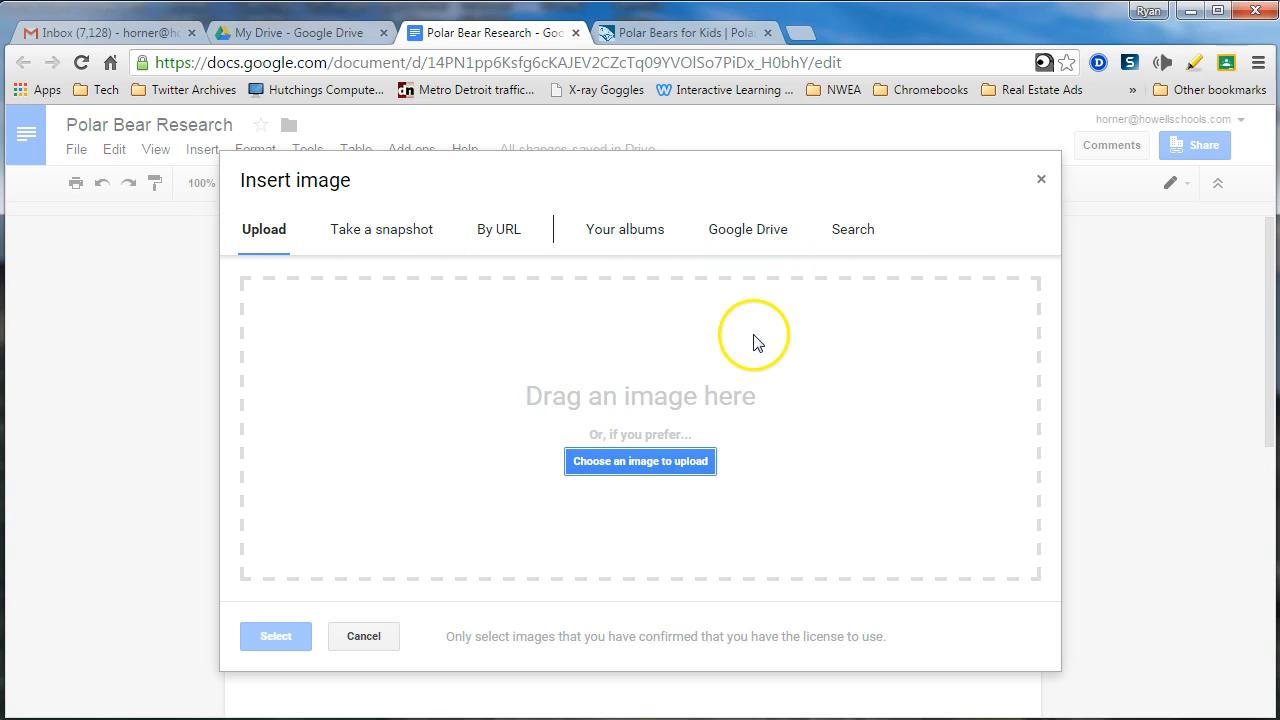
# - Search Google images for "polar bear" within the Insert image dialog
pyautogui.click(858, 231)
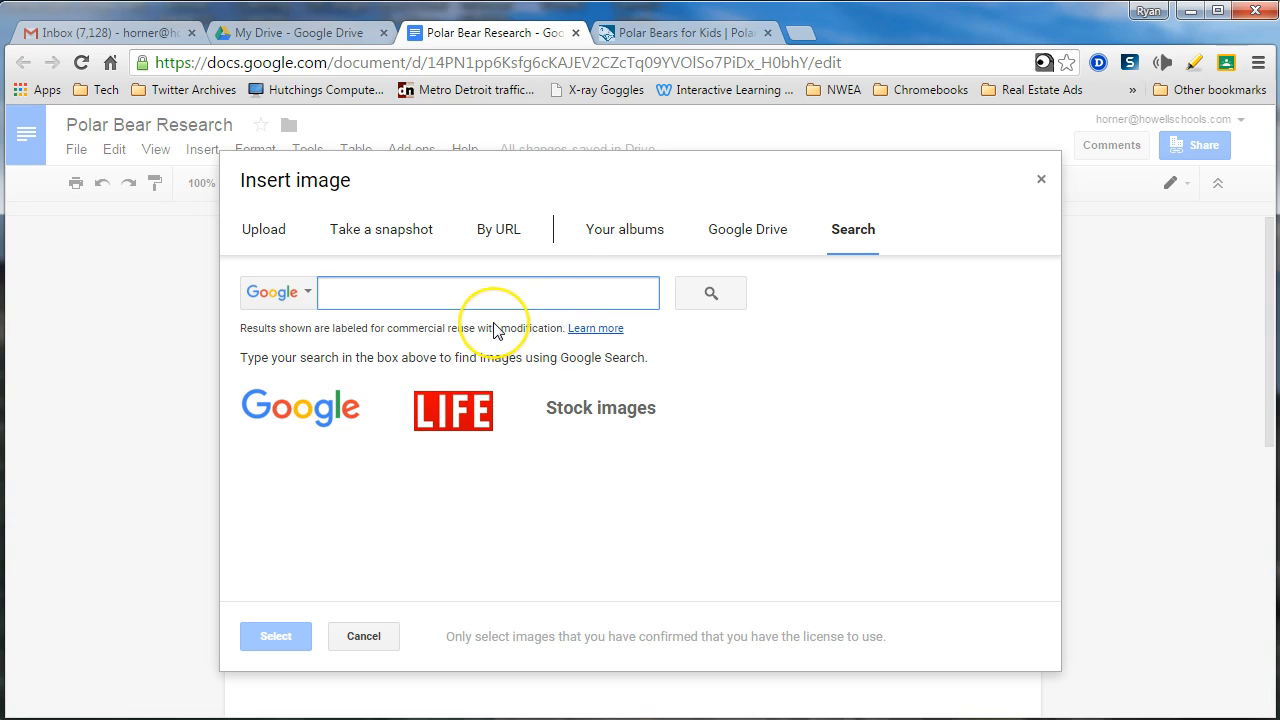
pyautogui.write('polar bear')
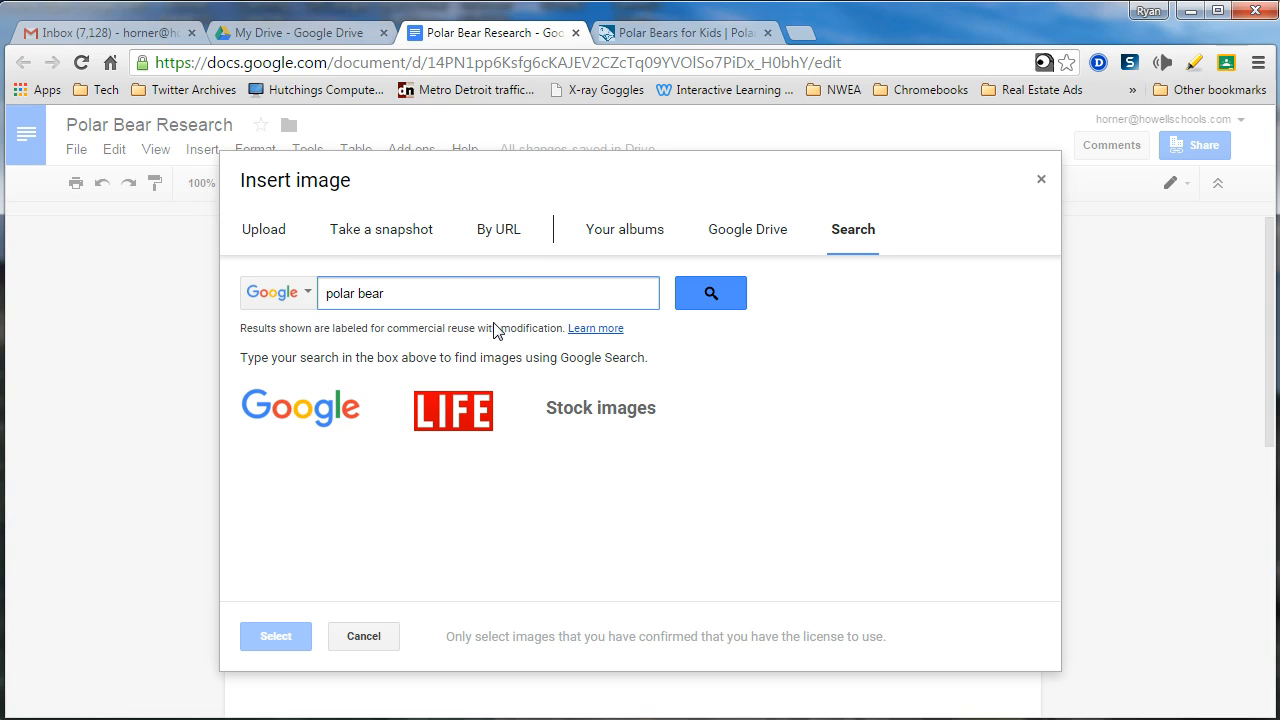
pyautogui.click(688, 295)
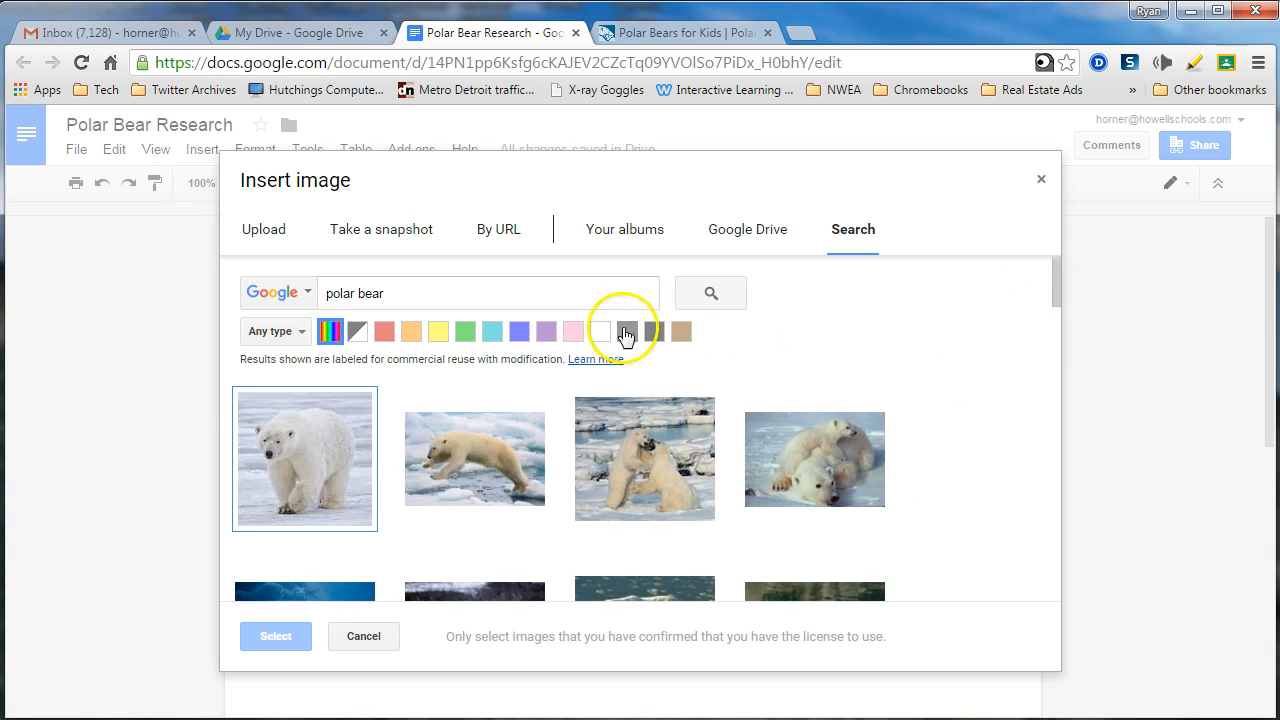
# - Filter the polar bear image results to Clip art
pyautogui.click(283, 332)
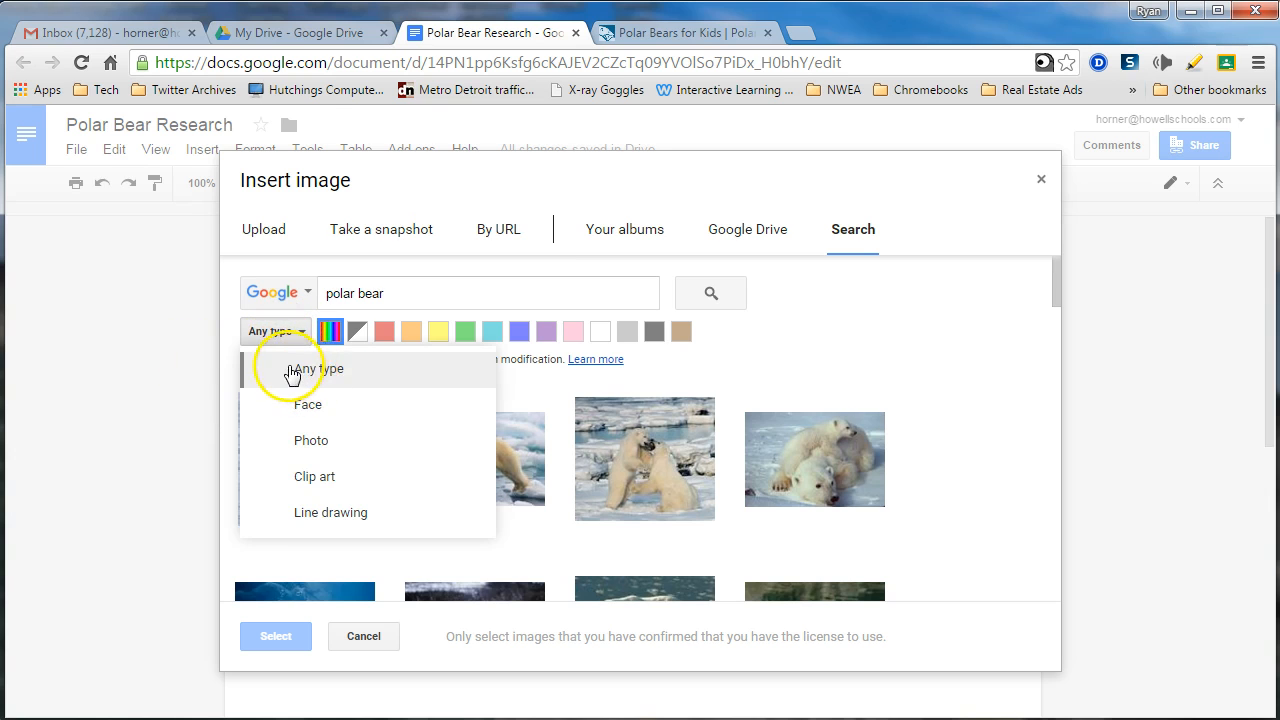
pyautogui.click(353, 478)
pyautogui.moveTo(1054, 286)
pyautogui.mouseDown()
pyautogui.moveTo(1055, 370)
pyautogui.moveTo(1052, 280)
pyautogui.mouseUp()
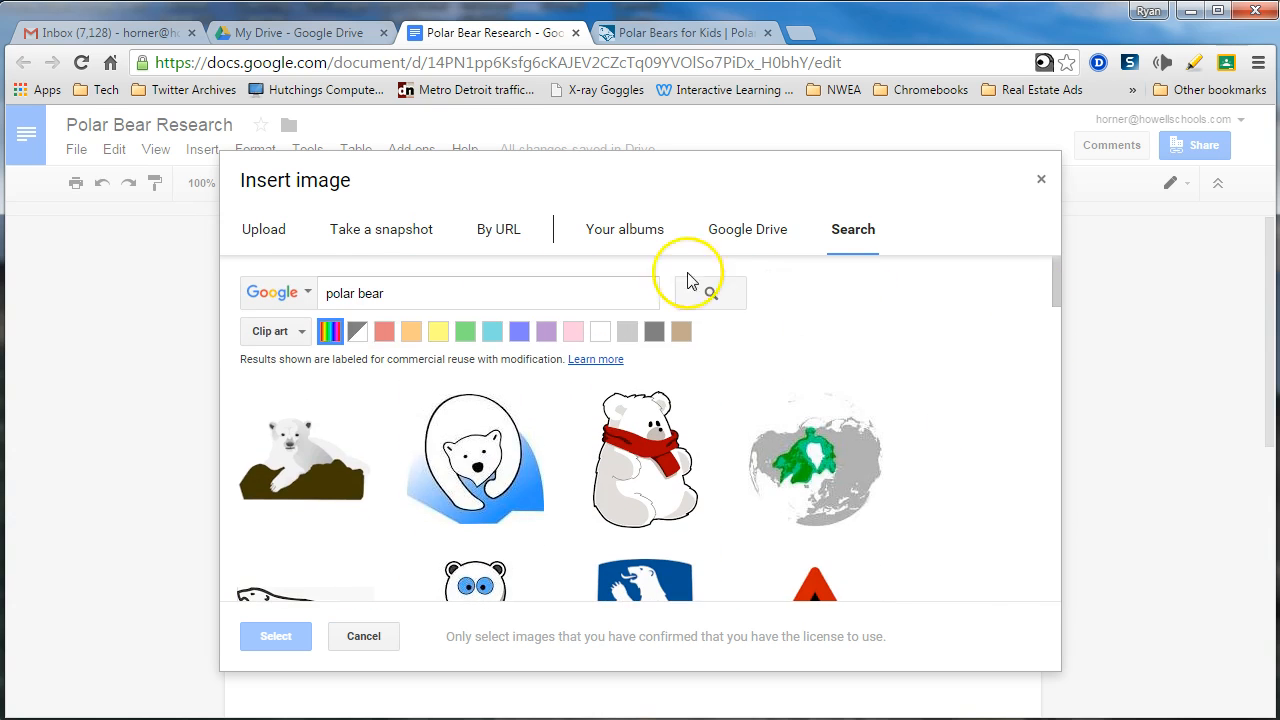
# - Filter the results to Photo and insert the picture of the polar bear walking on snow beside dark water
pyautogui.click(280, 332)
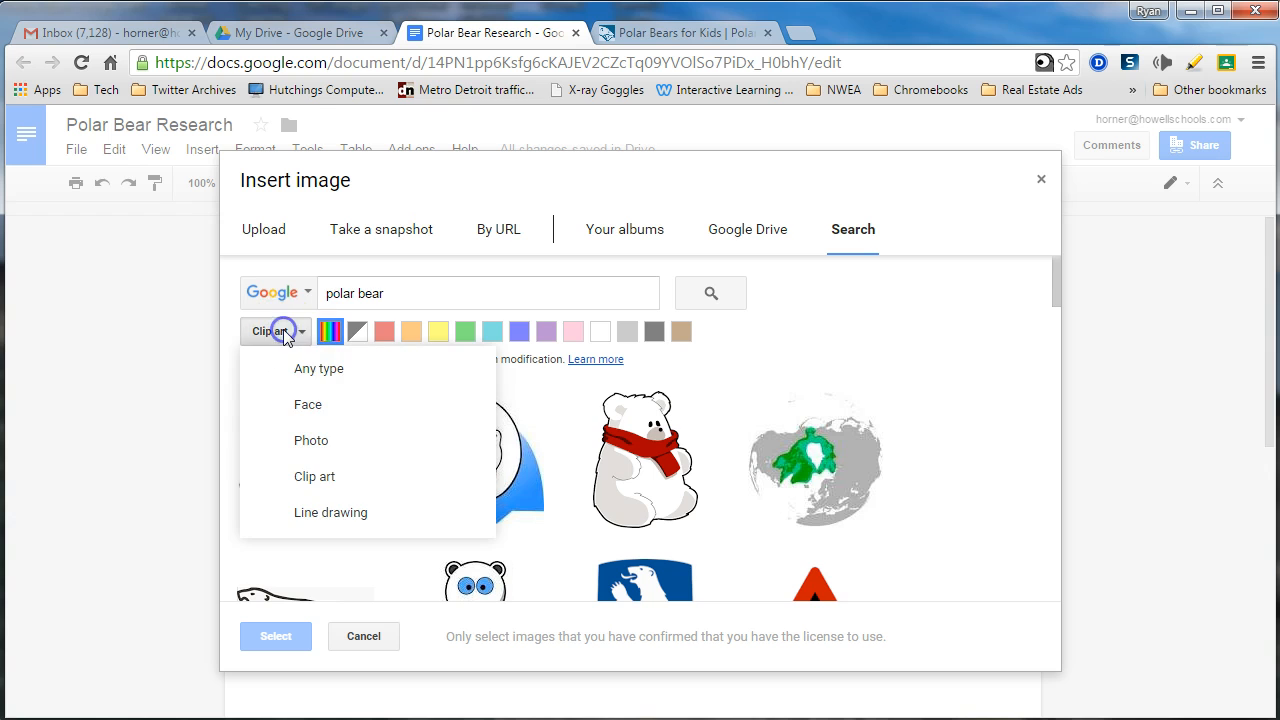
pyautogui.click(321, 442)
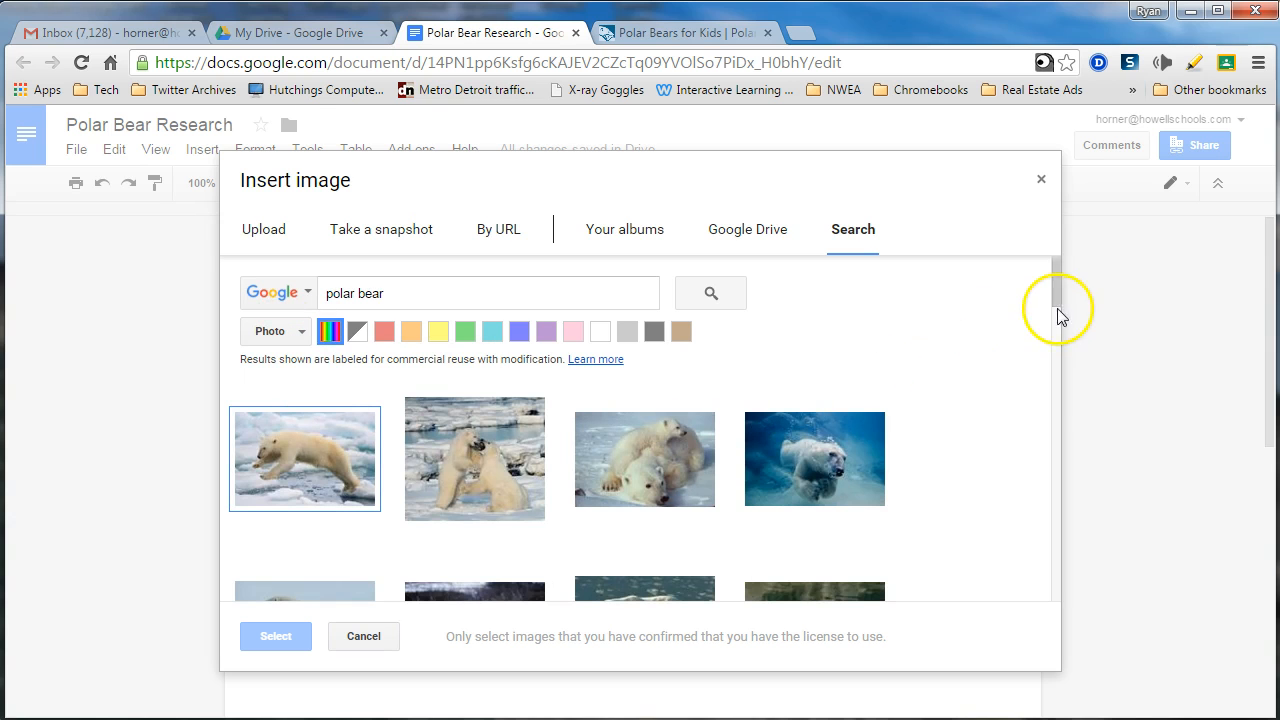
pyautogui.moveTo(1053, 291); pyautogui.dragTo(1050, 315)
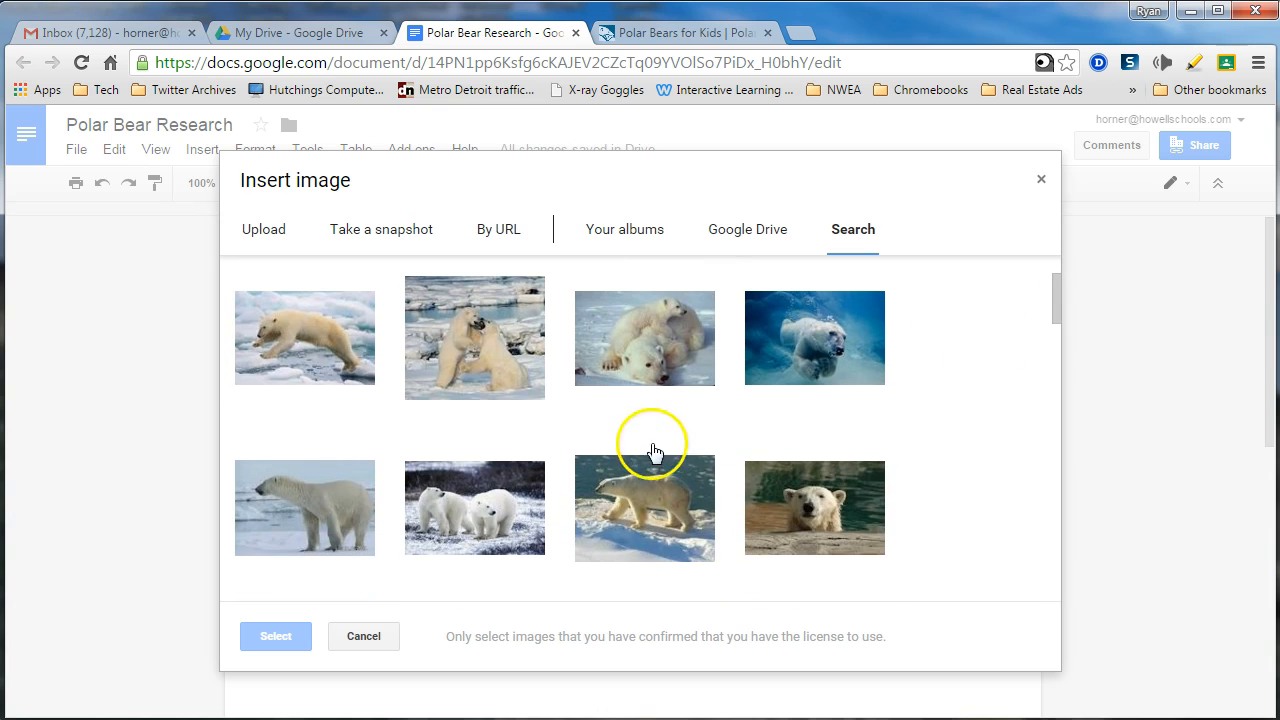
pyautogui.click(653, 513)
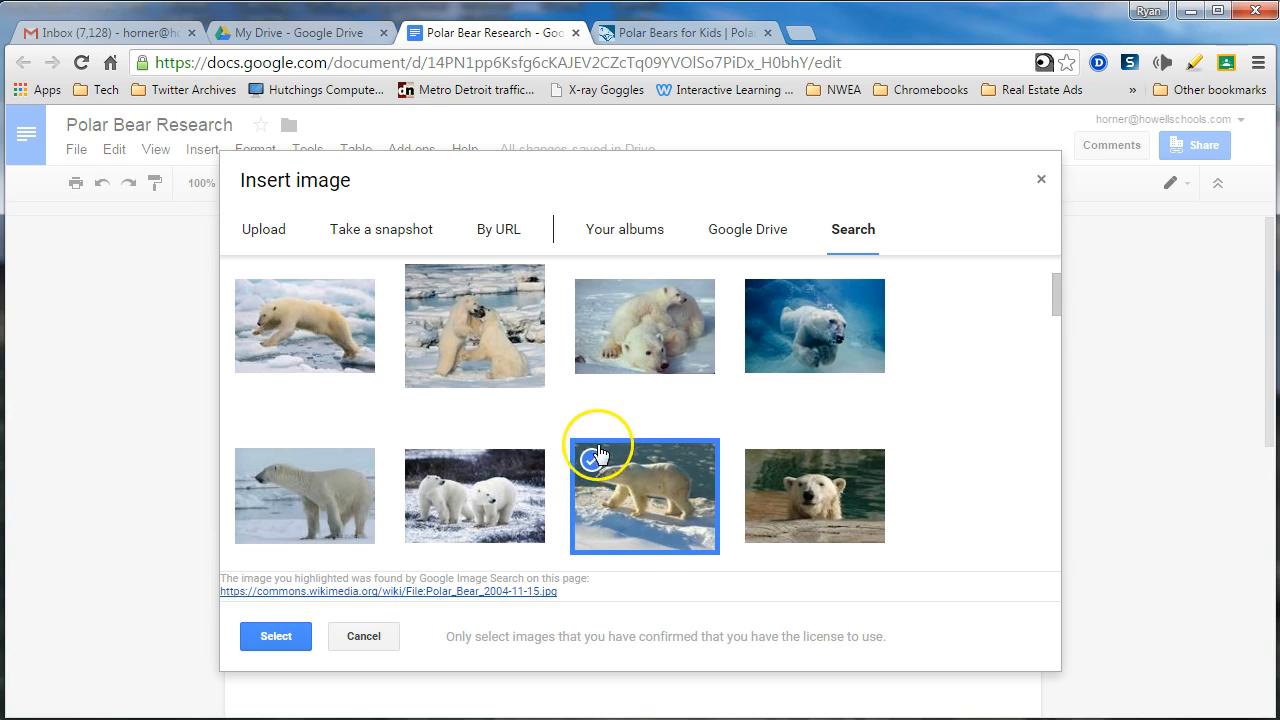
pyautogui.click(276, 636)
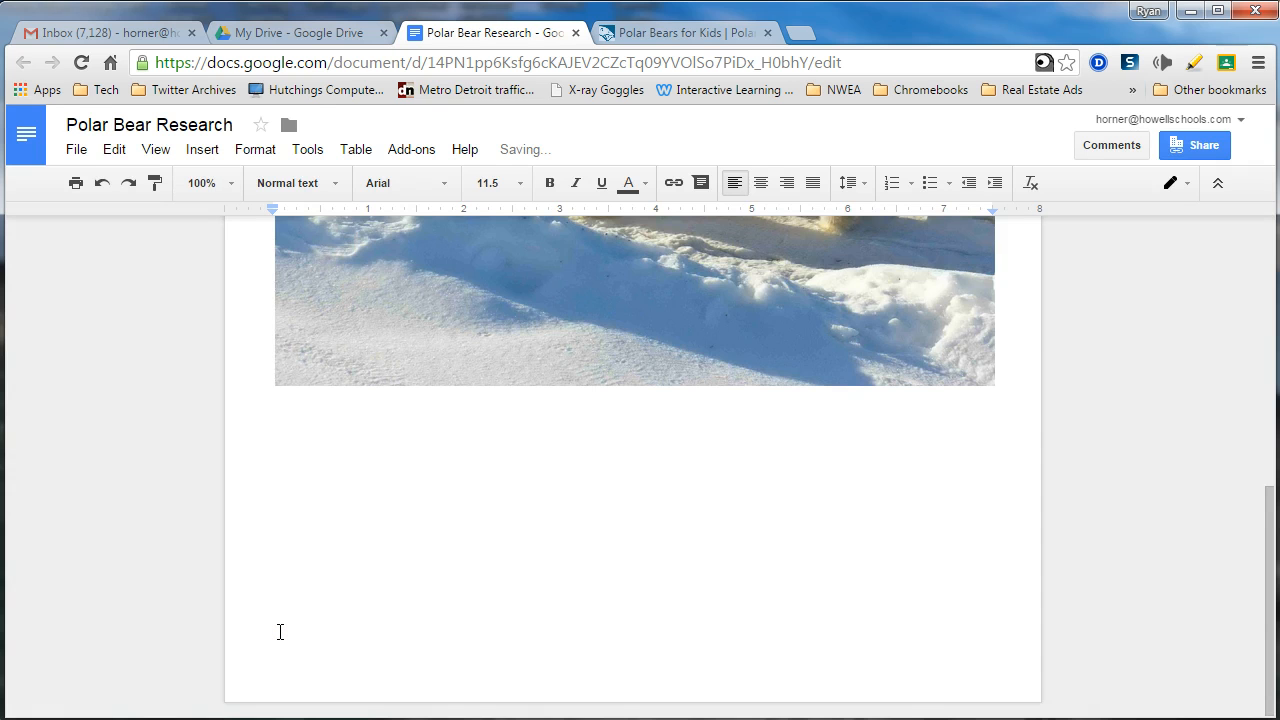
# - Select the inserted polar bear photo and examine the resize handles around its edges
pyautogui.scroll(5, 357, 277)
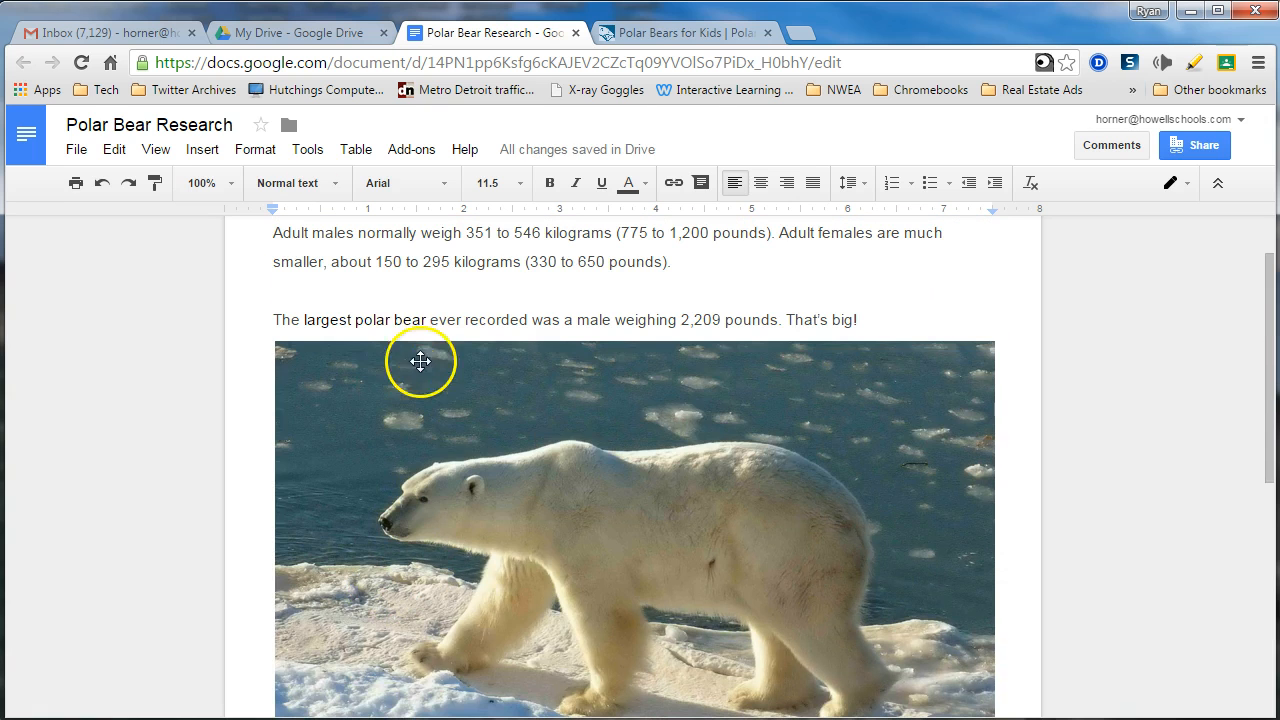
pyautogui.scroll(-3, 549, 376)
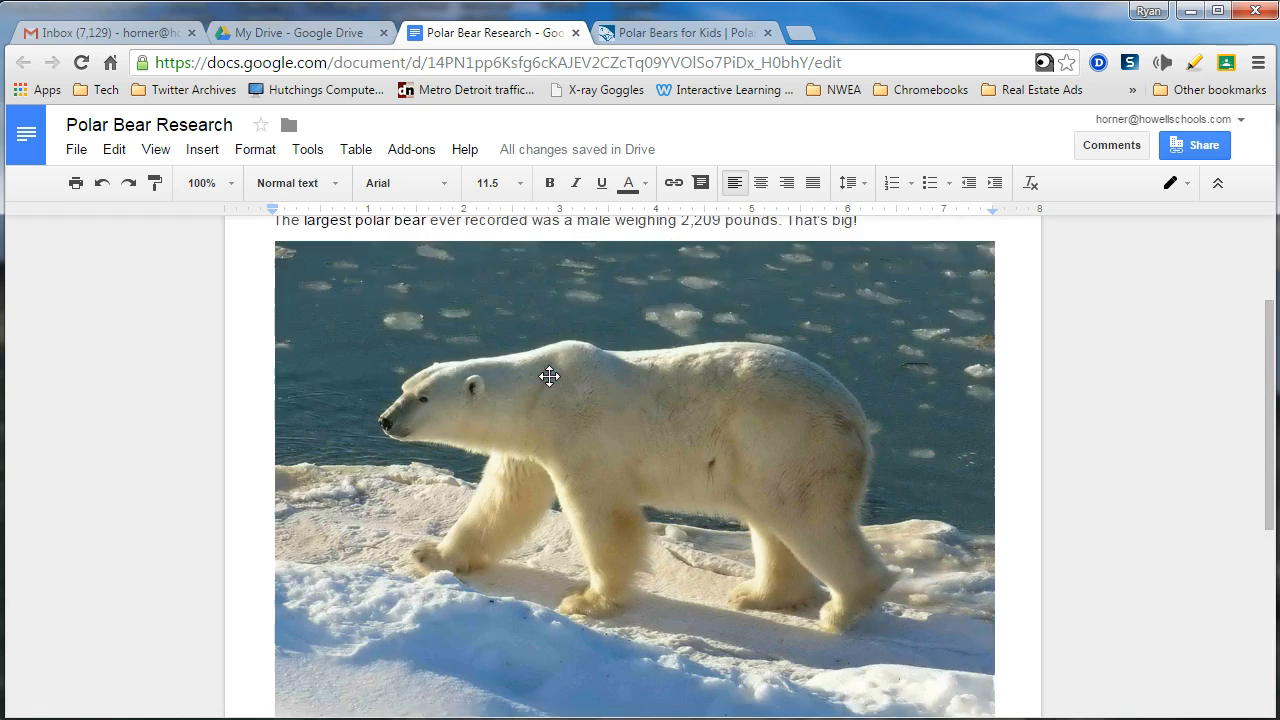
pyautogui.scroll(2, 549, 371)
pyautogui.click(653, 404)
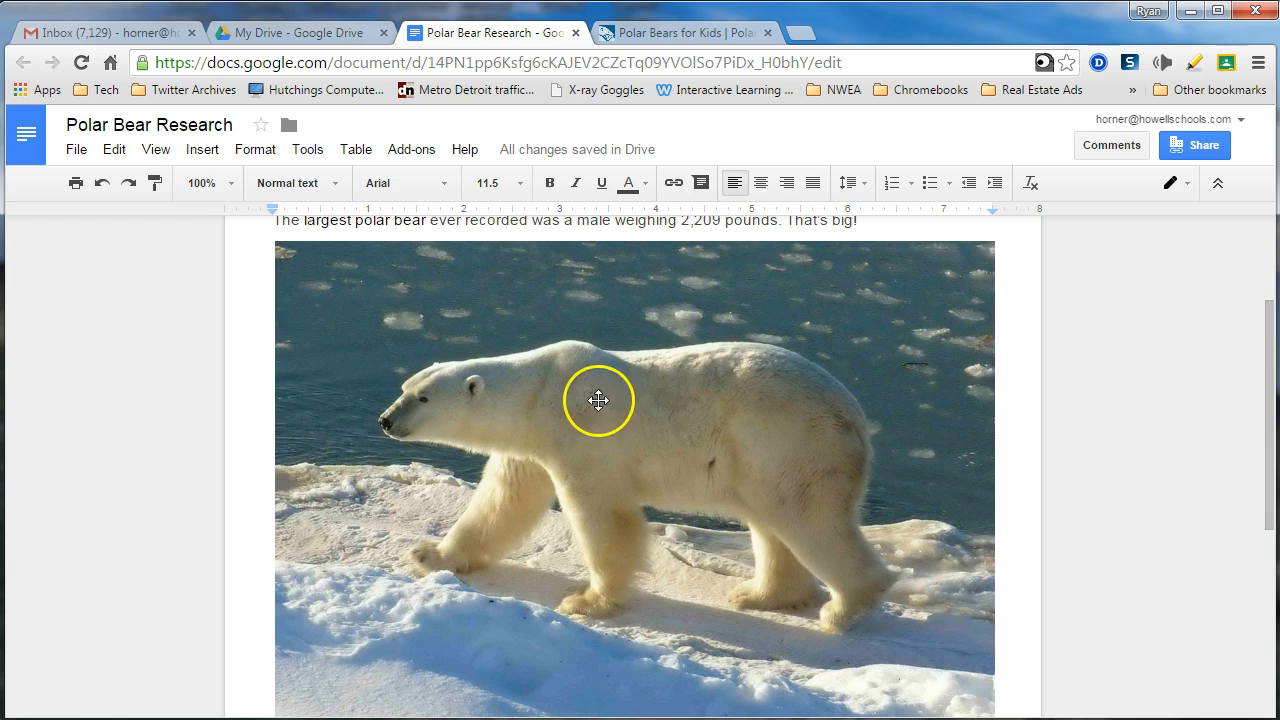
pyautogui.click(648, 453)
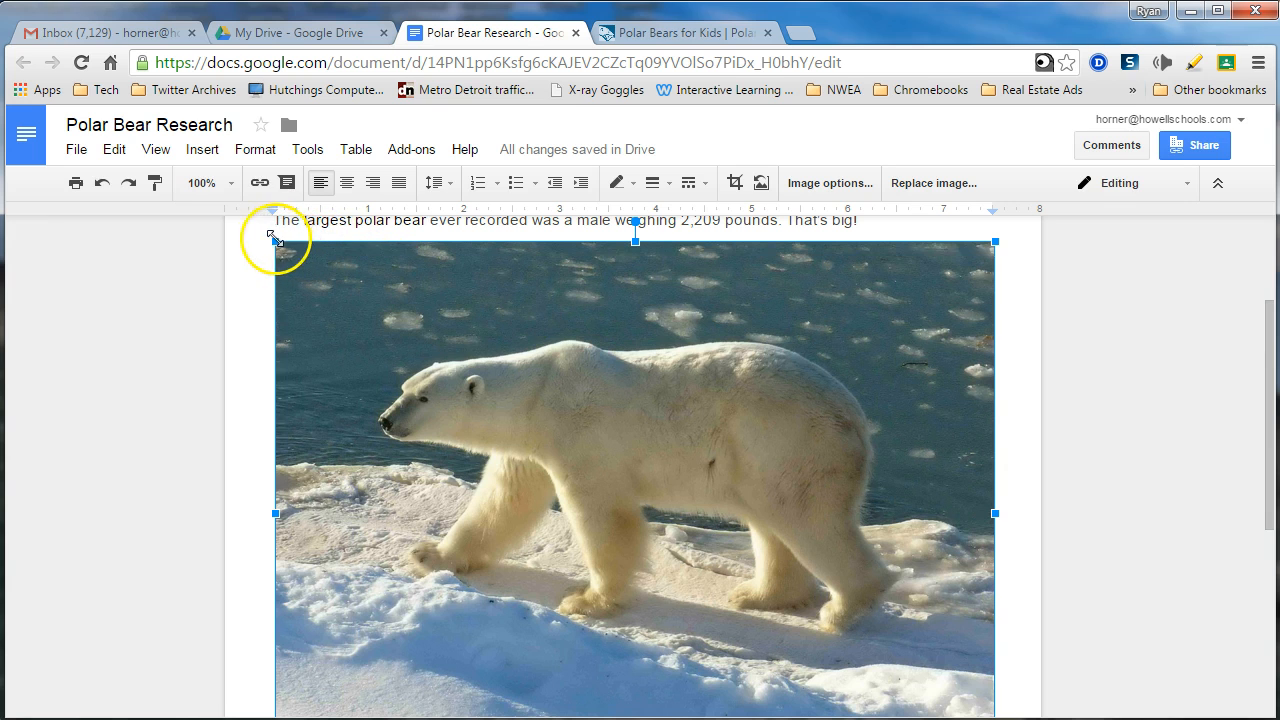
pyautogui.scroll(-1, 600, 450)
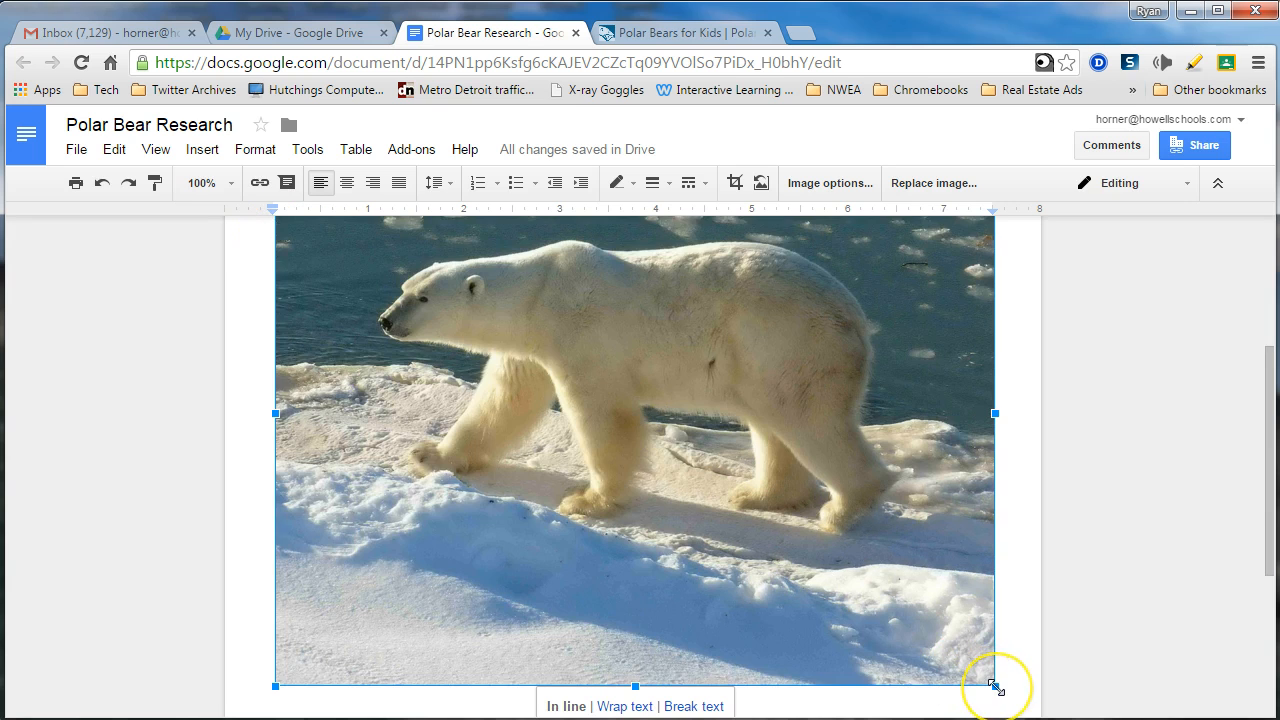
pyautogui.scroll(2, 784, 511)
pyautogui.scroll(-1, 667, 390)
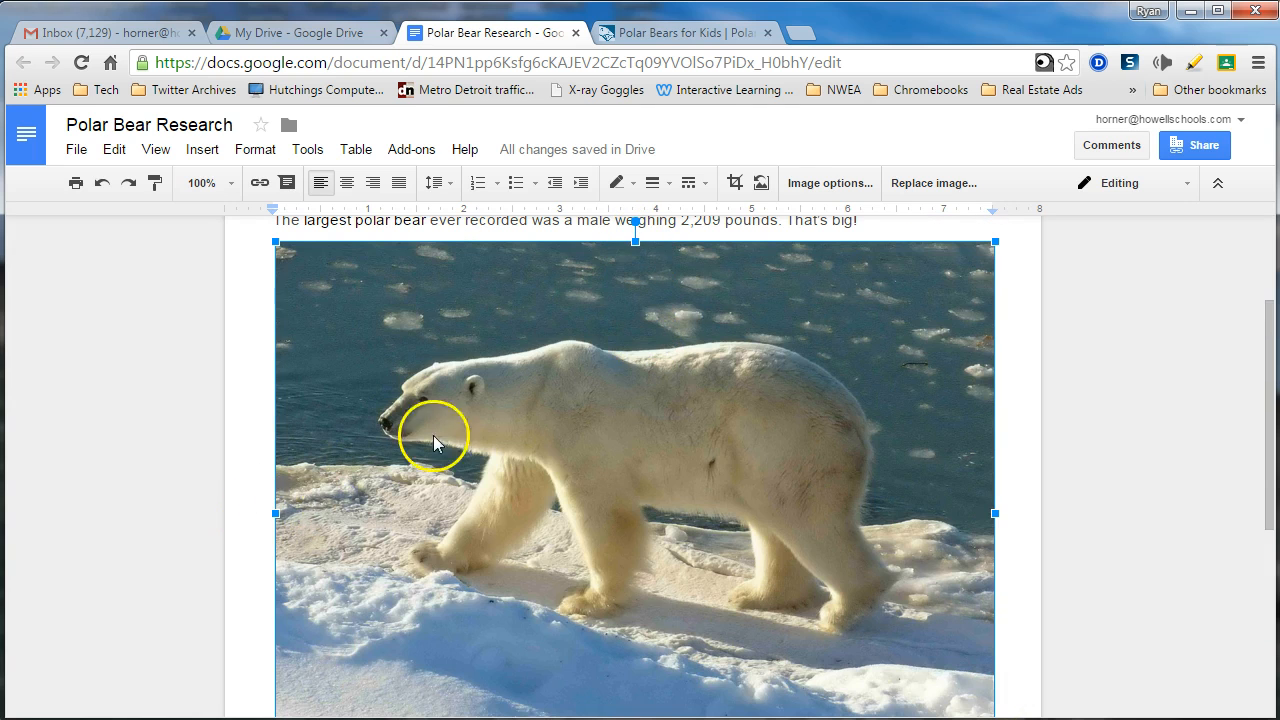
# - Try squashing the photo's height from its upper edge without changing the width, and undo the distortion
pyautogui.moveTo(636, 221); pyautogui.dragTo(670, 522)
pyautogui.scroll(1, 450, 340)
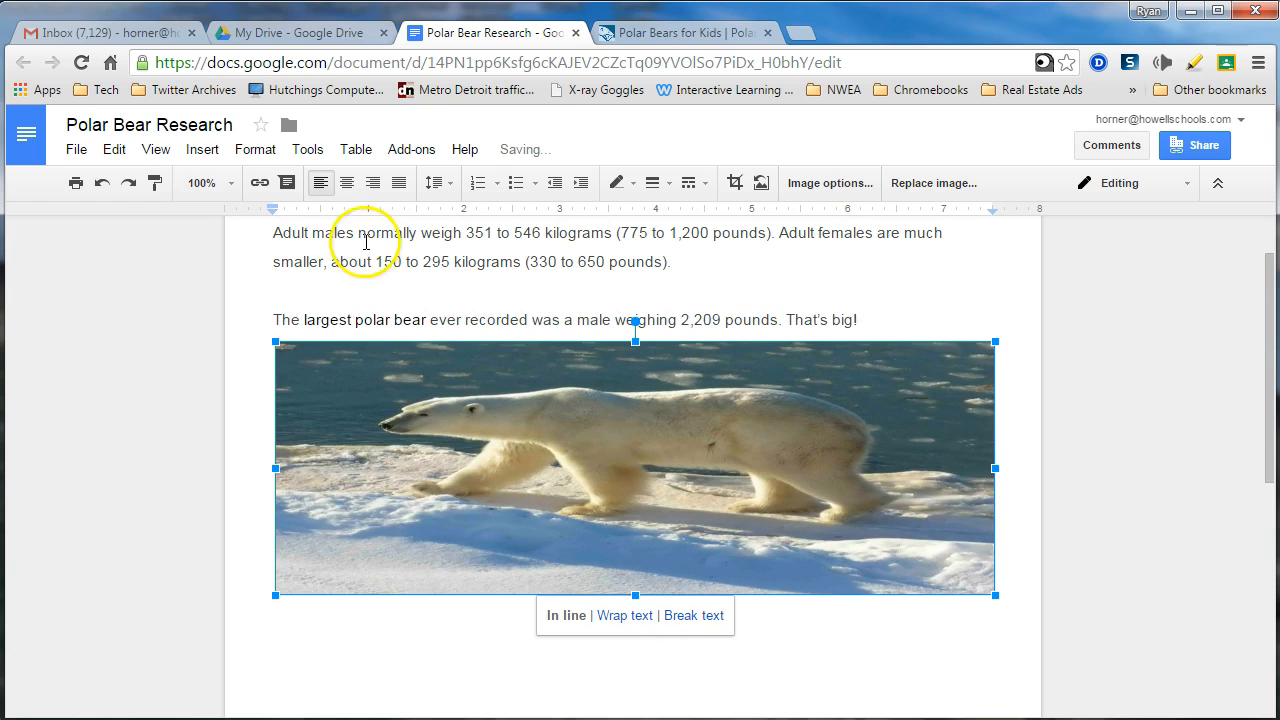
pyautogui.click(105, 187)
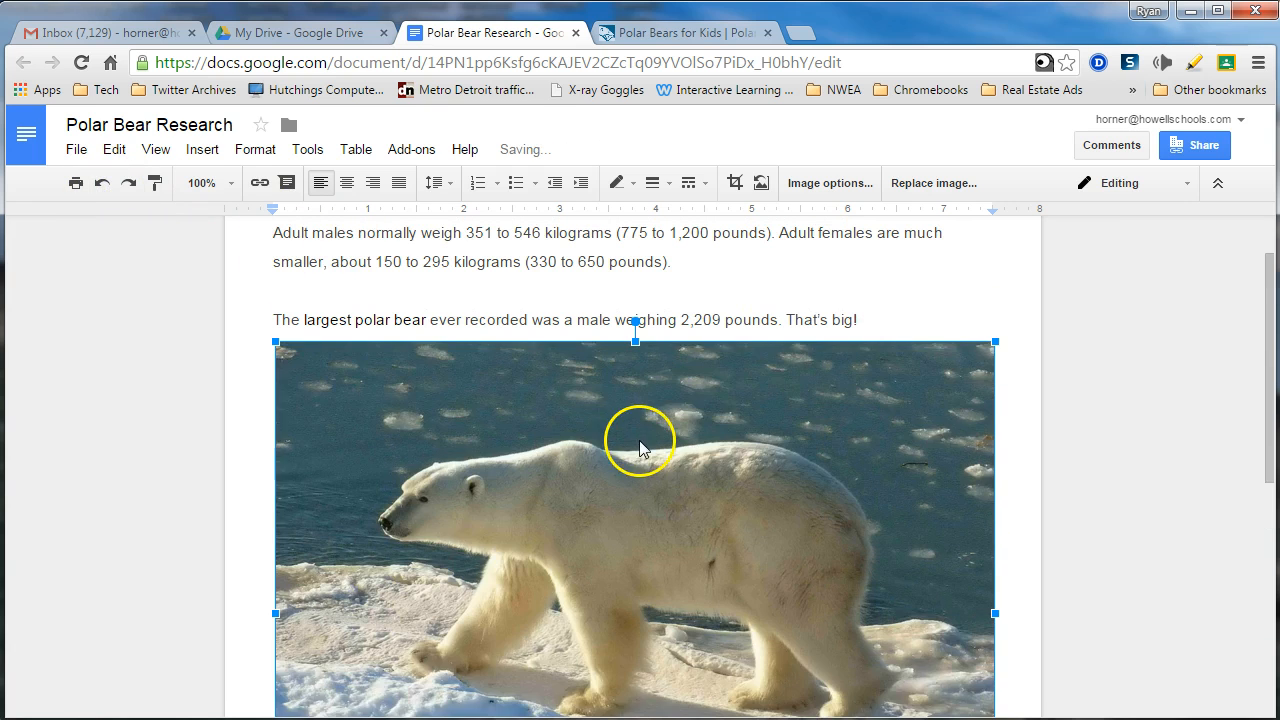
# - Shrink the photo proportionally from its corner to about 2.7 inches wide
pyautogui.scroll(-1, 636, 436)
pyautogui.moveTo(274, 240); pyautogui.dragTo(853, 578)
pyautogui.scroll(1, 672, 434)
pyautogui.moveTo(274, 342); pyautogui.dragTo(292, 356)
pyautogui.scroll(1, 670, 476)
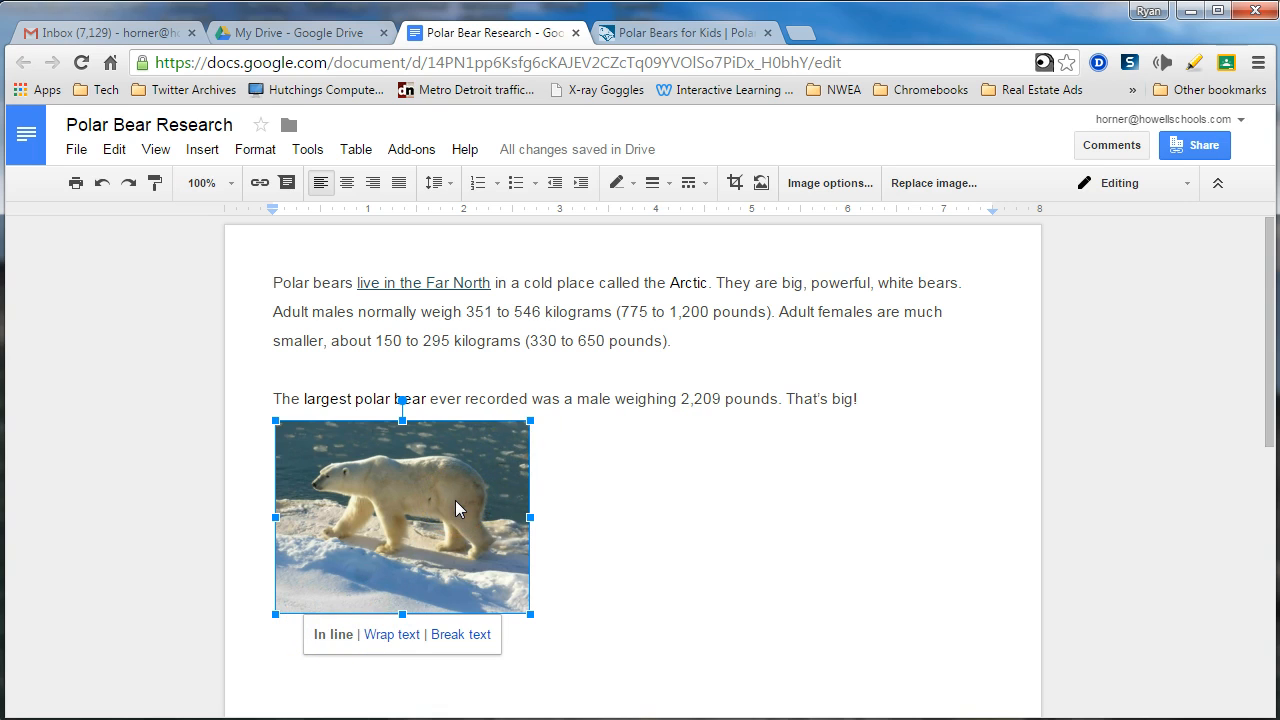
# - Try to move the in-line photo farther right into the empty space below the last sentence
pyautogui.moveTo(455, 498); pyautogui.dragTo(640, 480)
pyautogui.scroll(1, 478, 370)
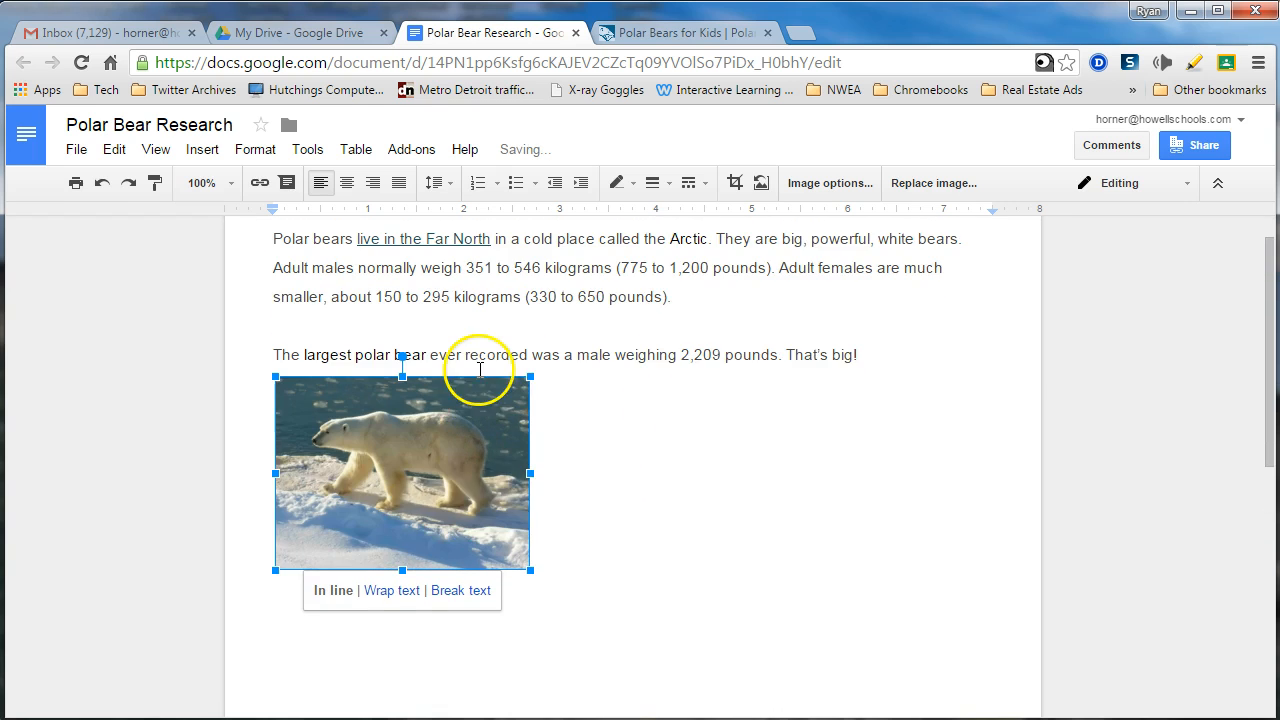
pyautogui.scroll(1, 480, 370)
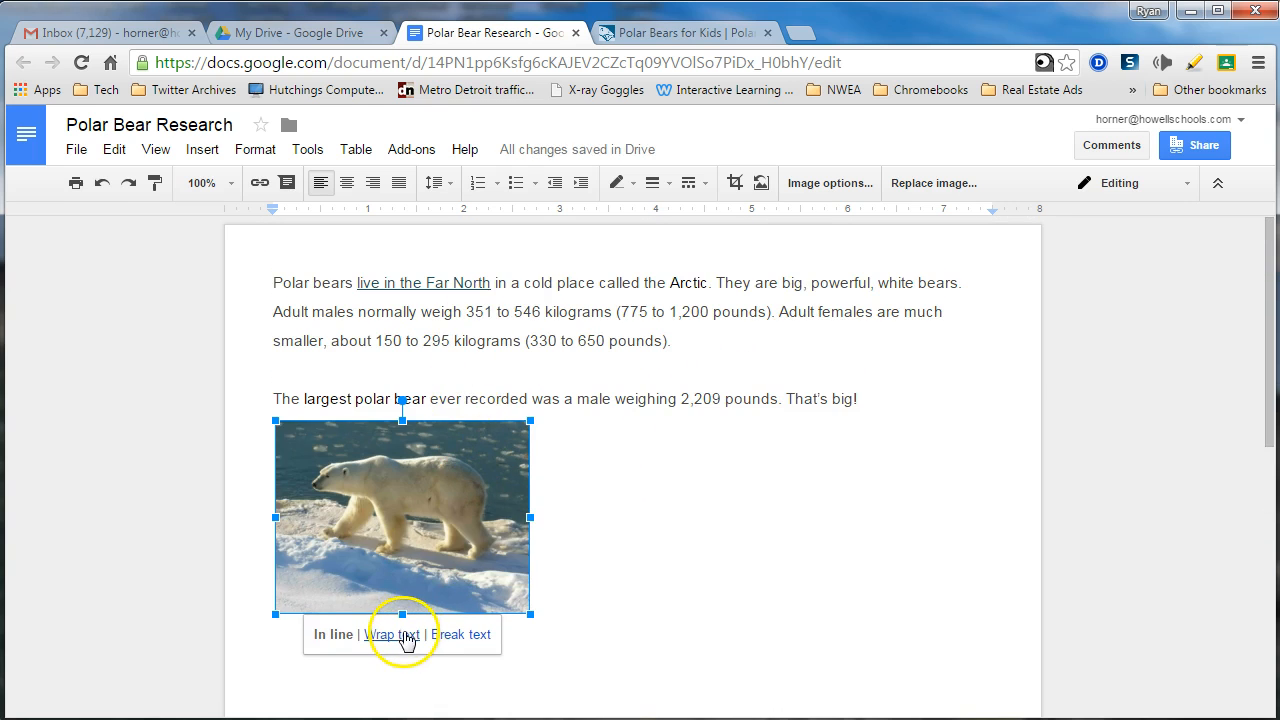
# - Set the photo to Wrap text and move it around inside the paragraphs so the words flow beside it
pyautogui.click(406, 636)
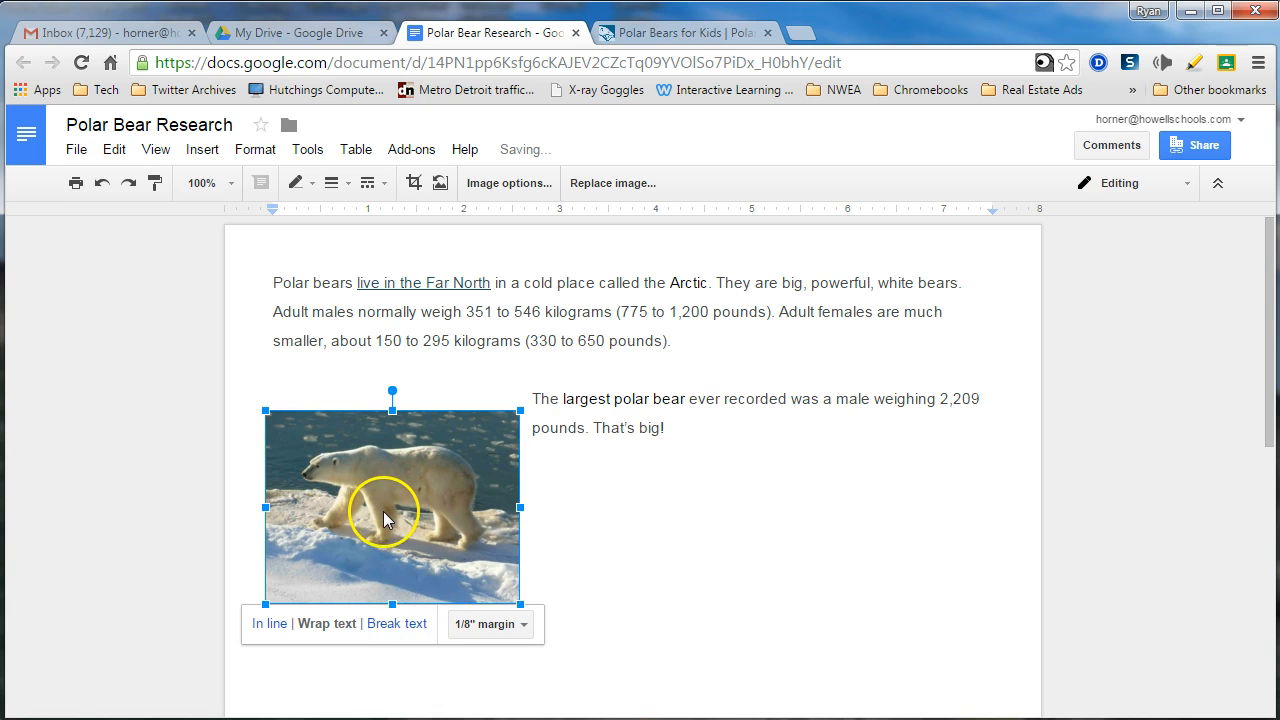
pyautogui.moveTo(380, 523); pyautogui.dragTo(456, 434)
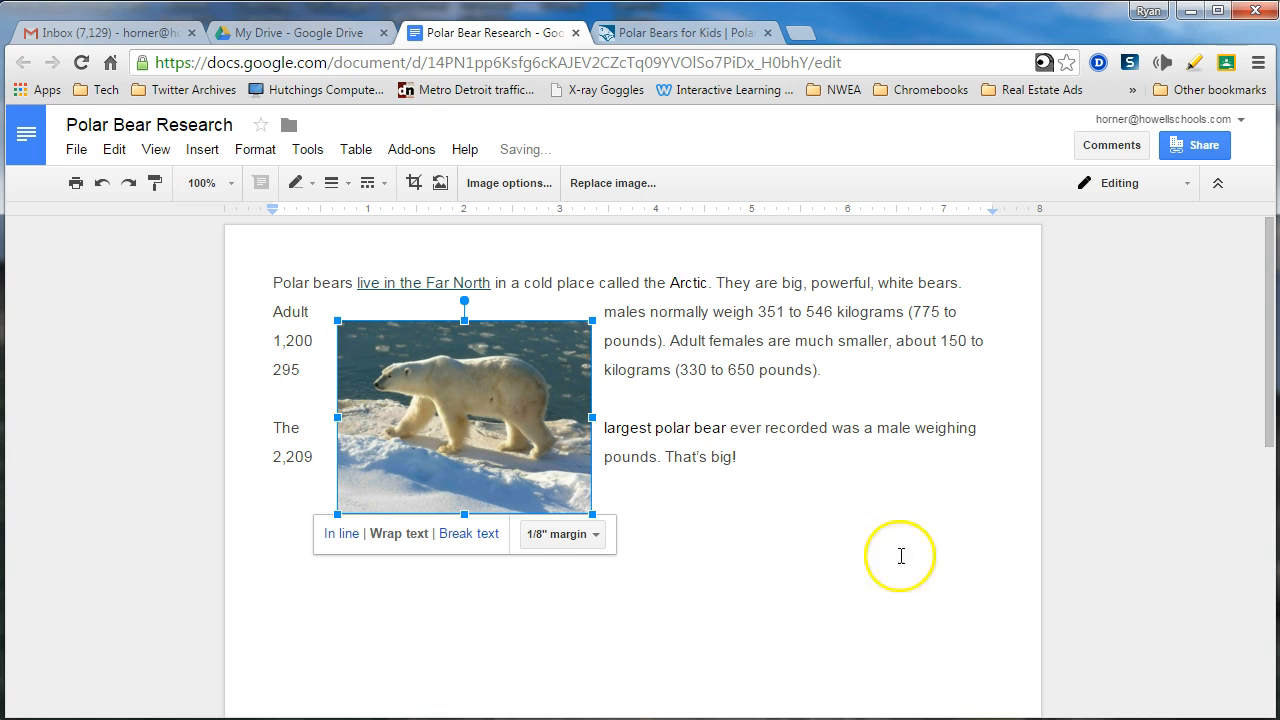
pyautogui.moveTo(481, 445); pyautogui.dragTo(630, 450)
# - Apply Break text to the photo below the last sentence and move it between the two paragraphs
pyautogui.moveTo(689, 403); pyautogui.dragTo(438, 540)
pyautogui.click(388, 660)
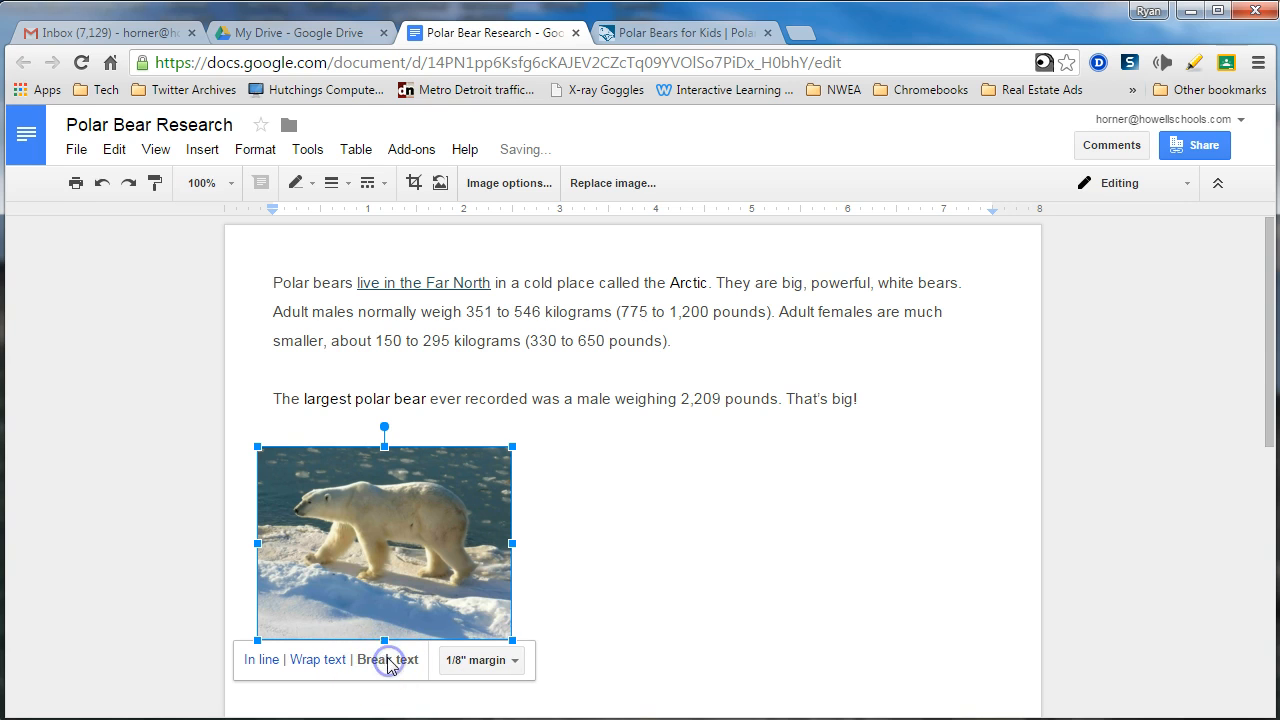
pyautogui.moveTo(369, 583); pyautogui.dragTo(607, 458)
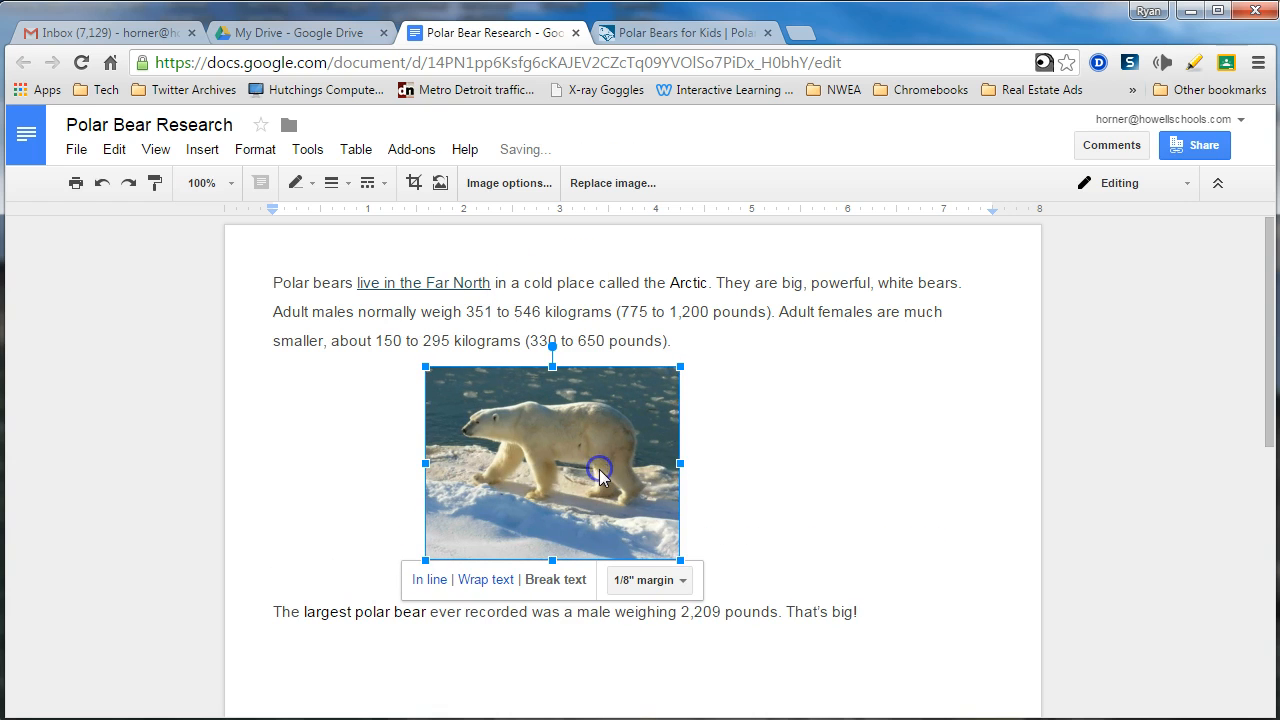
# - Set the photo back to In line and place it directly below the last sentence, leaving it selected
pyautogui.click(428, 578)
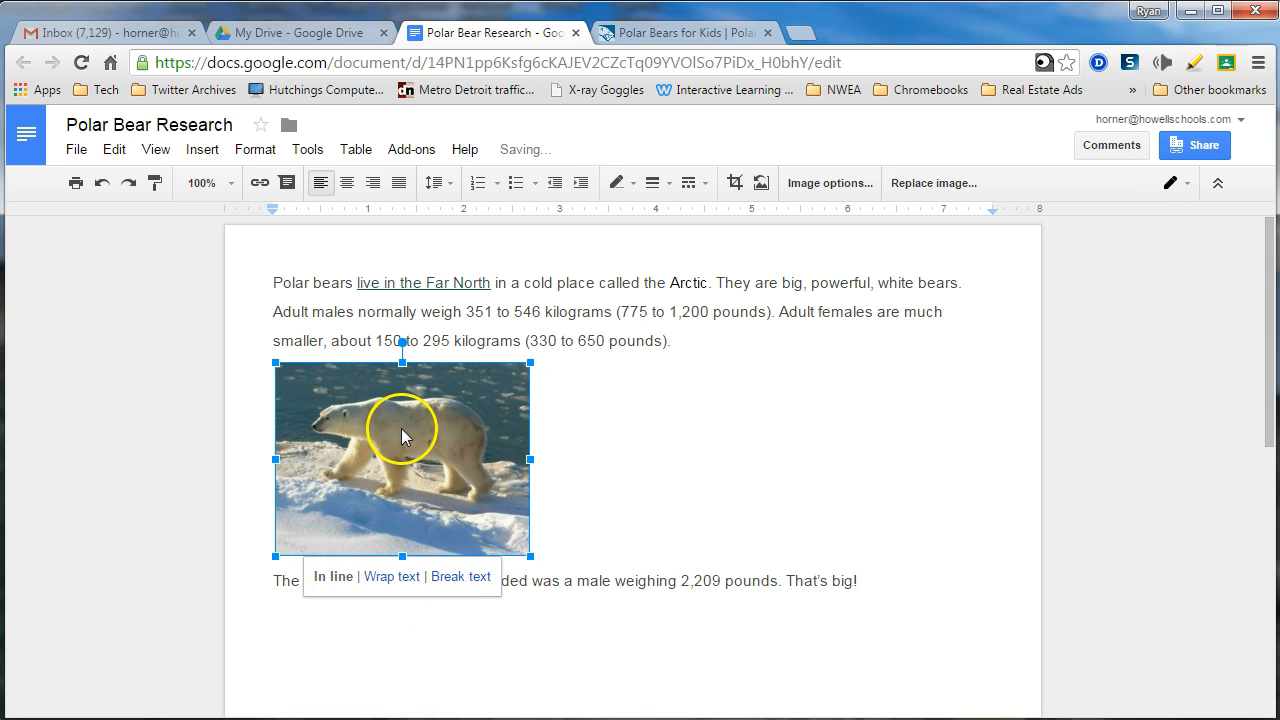
pyautogui.click(453, 657)
pyautogui.moveTo(438, 624); pyautogui.dragTo(436, 622)
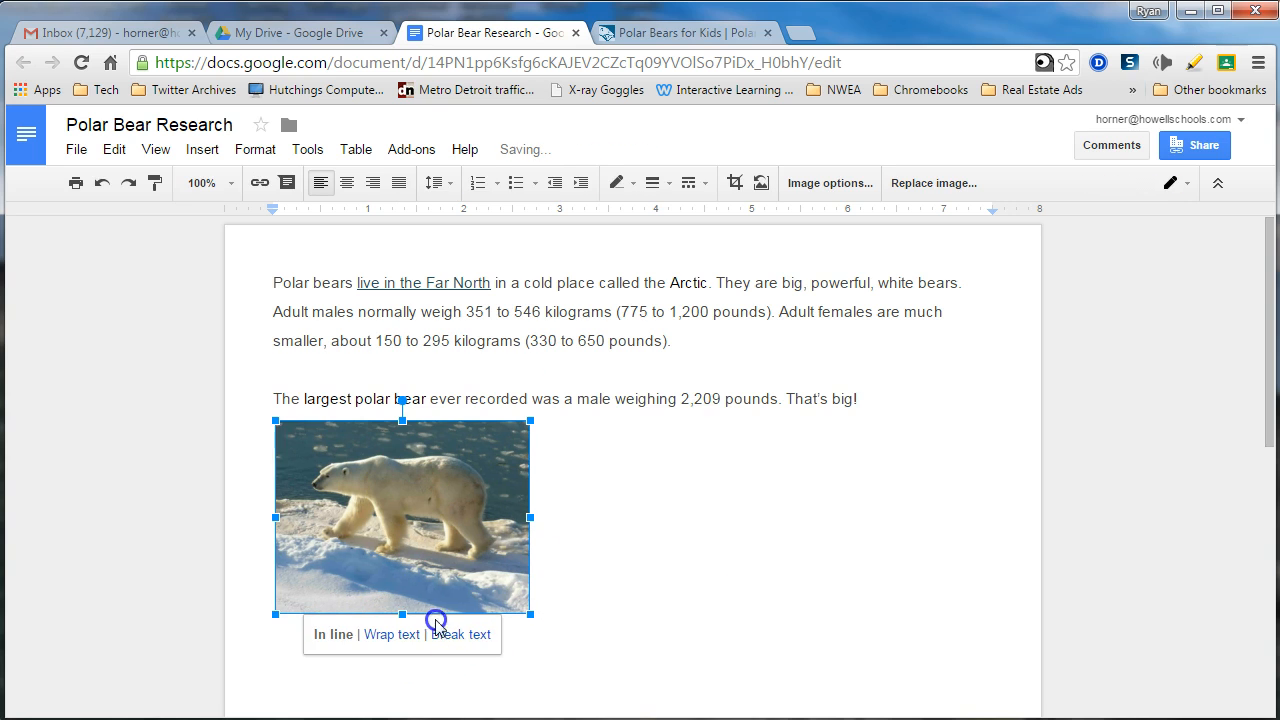
pyautogui.click(626, 519)
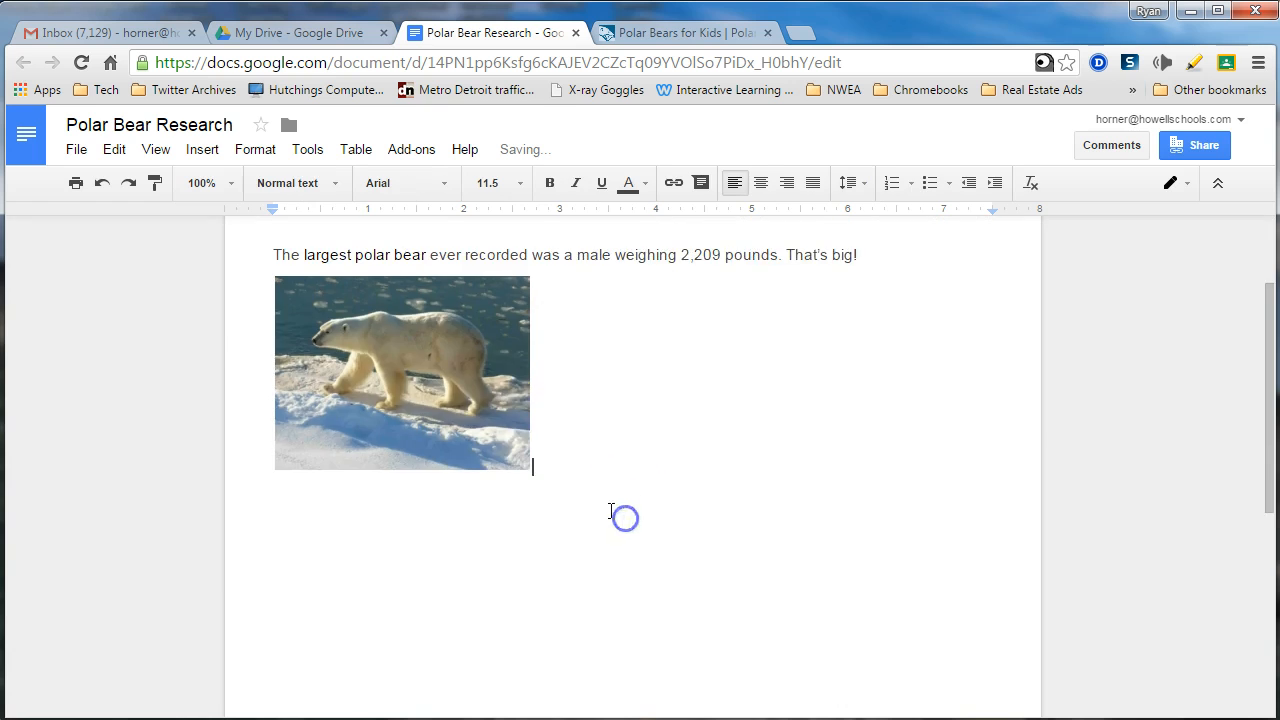
pyautogui.click(415, 505)
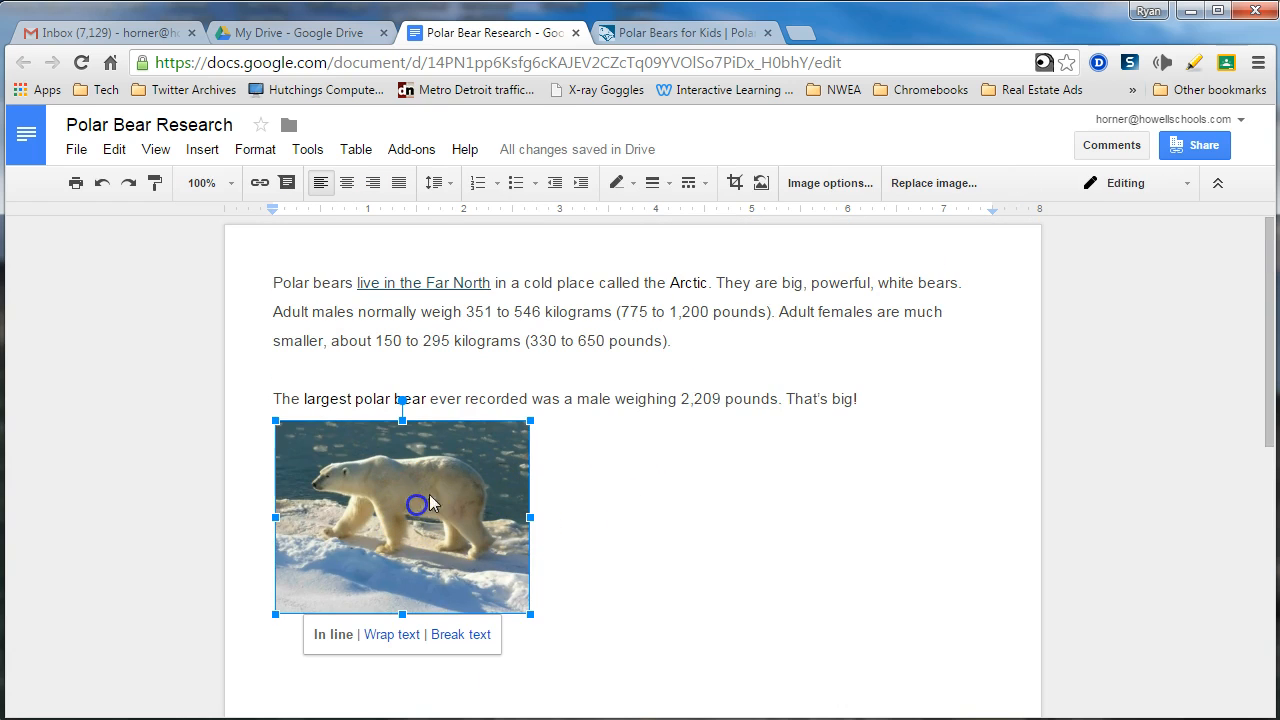
# - Crop the polar bear photo by trimming a strip off its bottom, left and right edges, and apply the crop
pyautogui.click(733, 183)
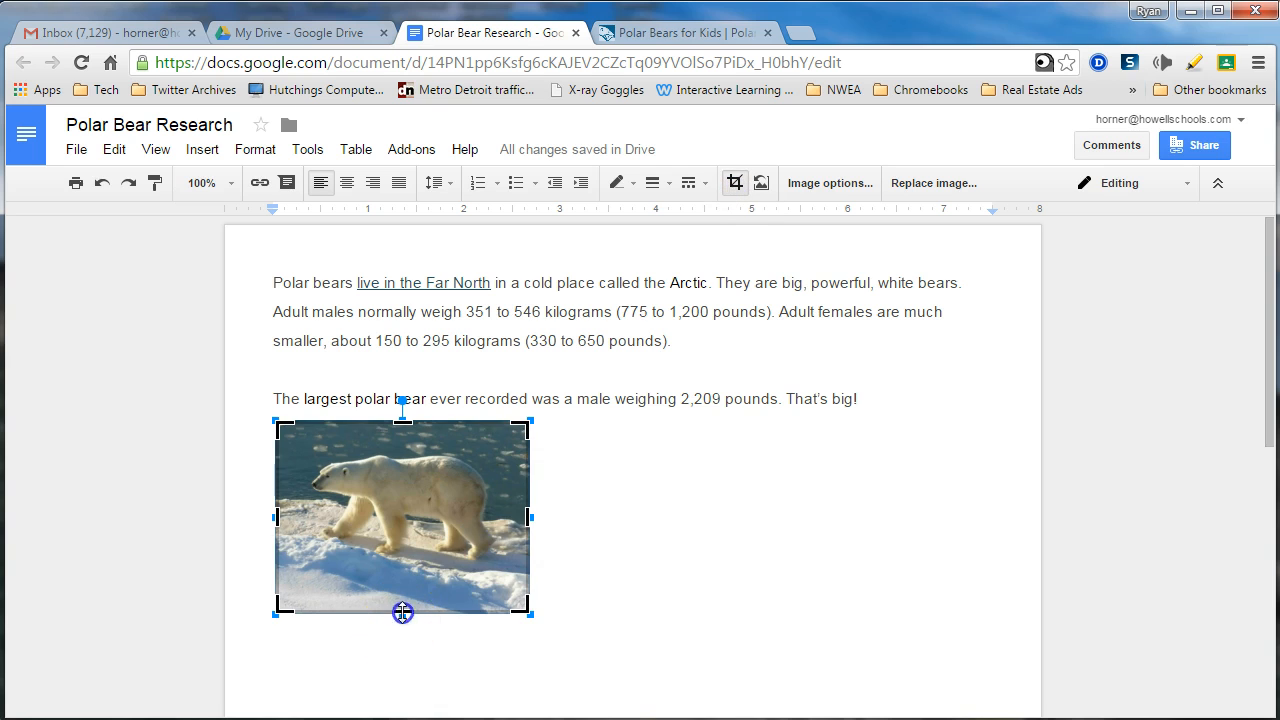
pyautogui.moveTo(402, 588); pyautogui.dragTo(424, 584)
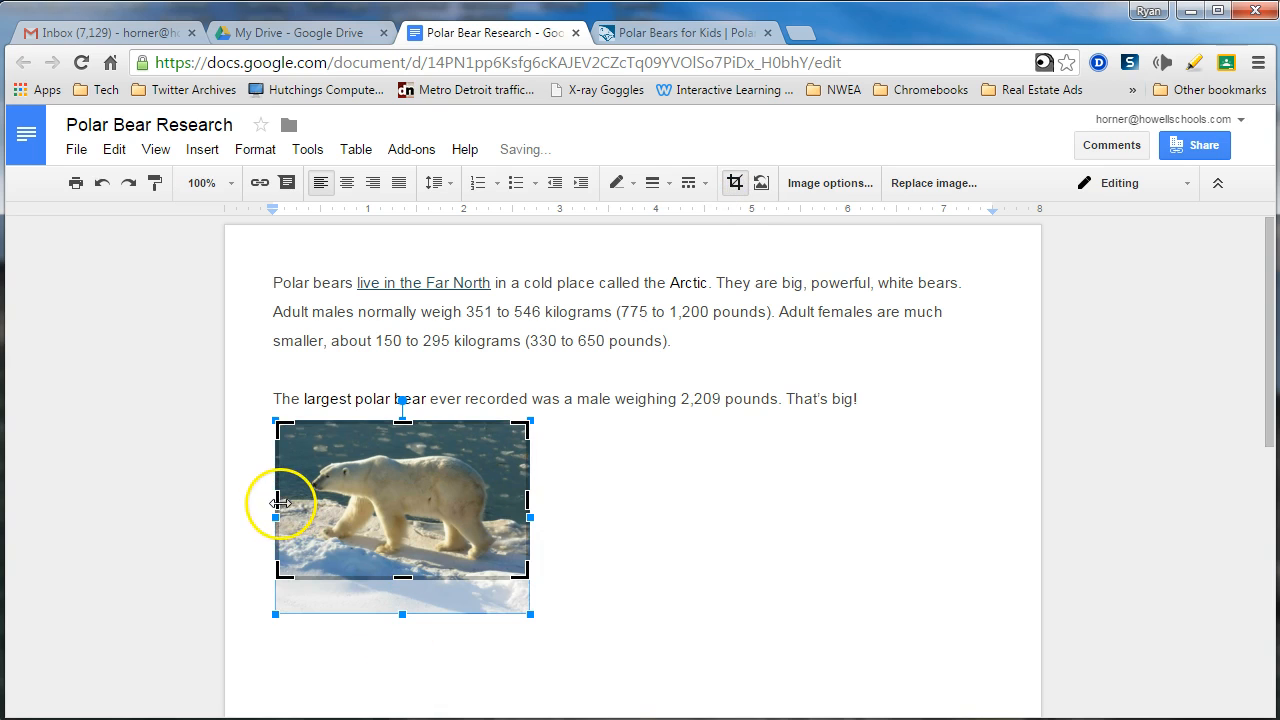
pyautogui.moveTo(282, 502); pyautogui.dragTo(297, 512)
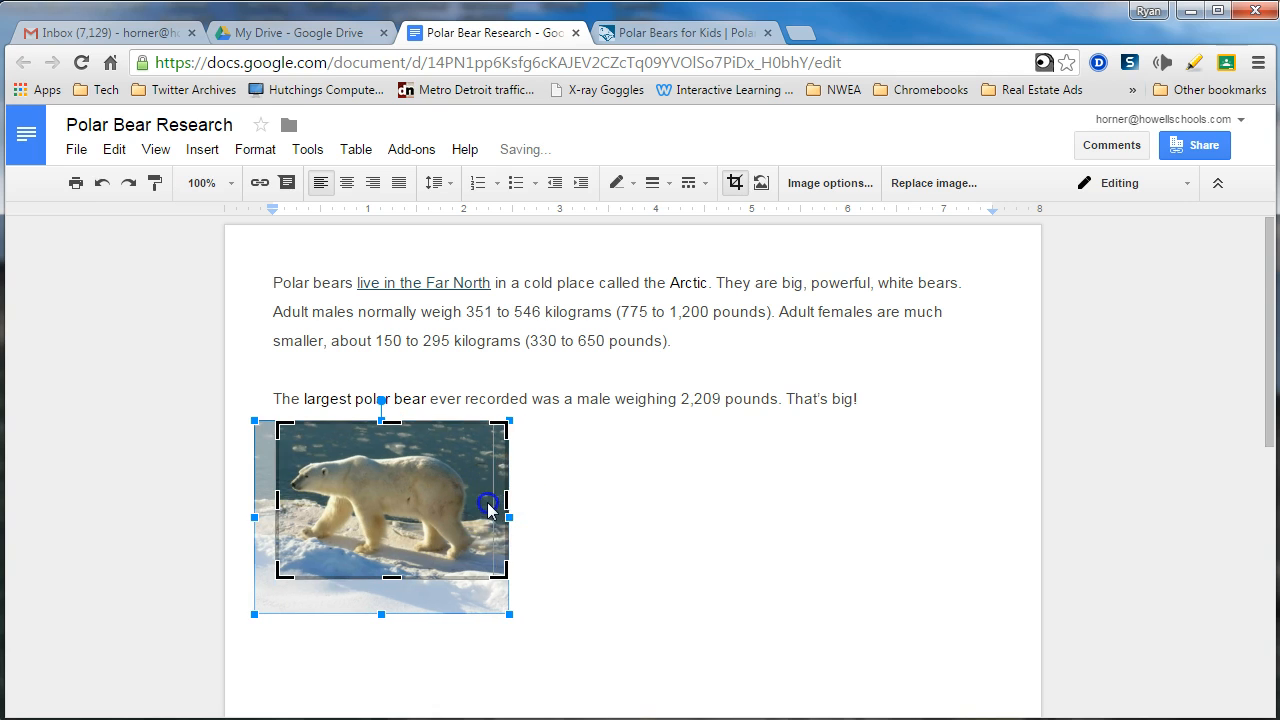
pyautogui.moveTo(487, 502); pyautogui.dragTo(472, 503)
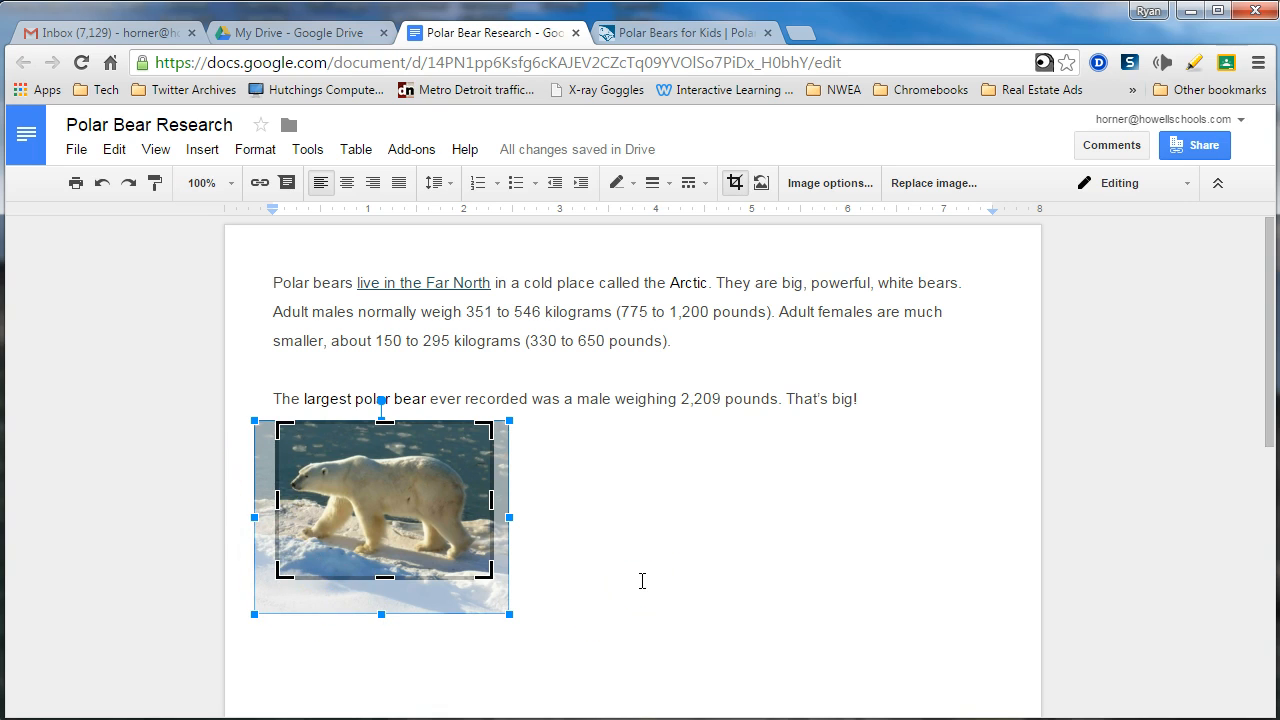
pyautogui.press('Return')
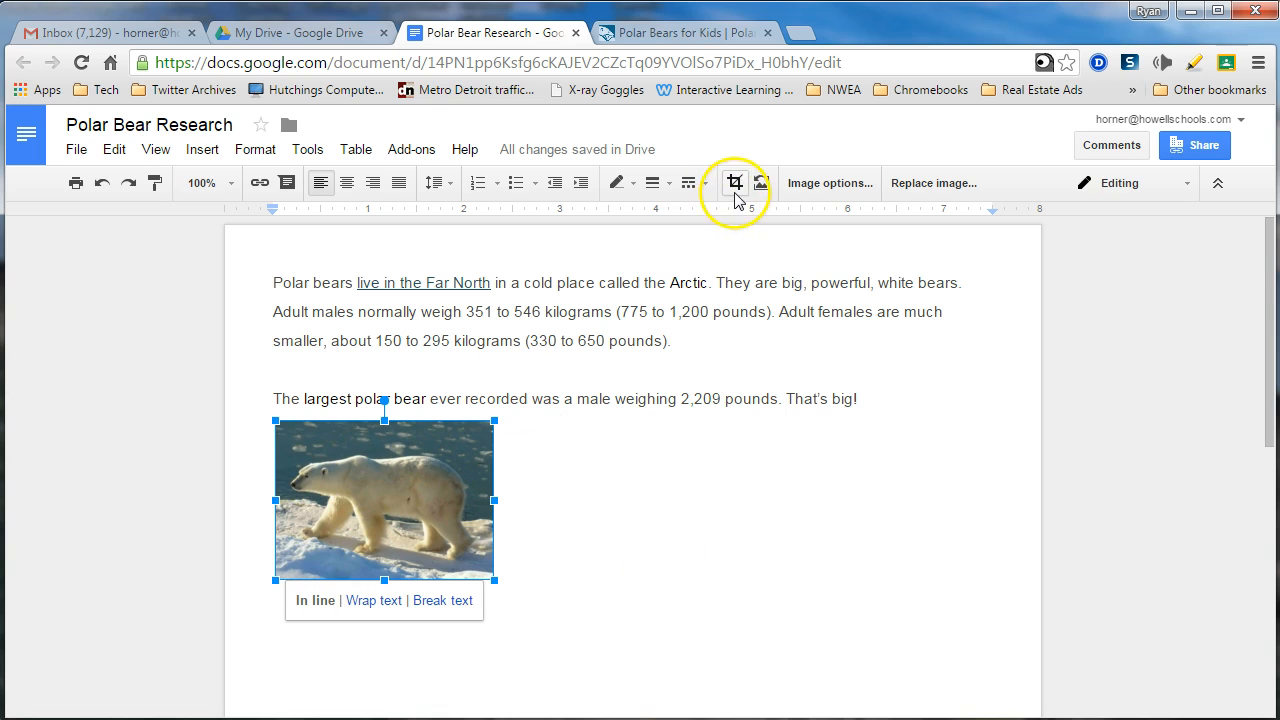
# - Select the cropped polar bear photo and reset the image to remove the crop
pyautogui.moveTo(649, 457); pyautogui.dragTo(457, 507)
pyautogui.scroll(-1, 457, 507)
pyautogui.scroll(1, 402, 436)
pyautogui.click(367, 526)
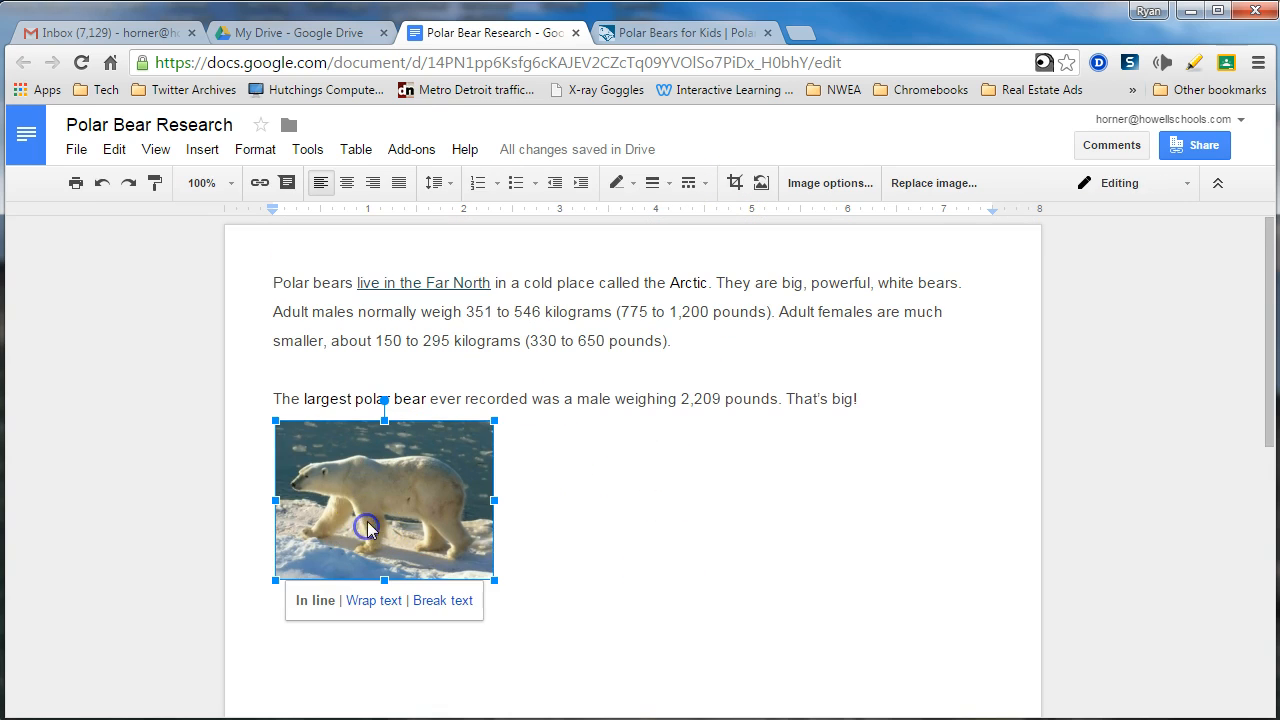
pyautogui.click(760, 183)
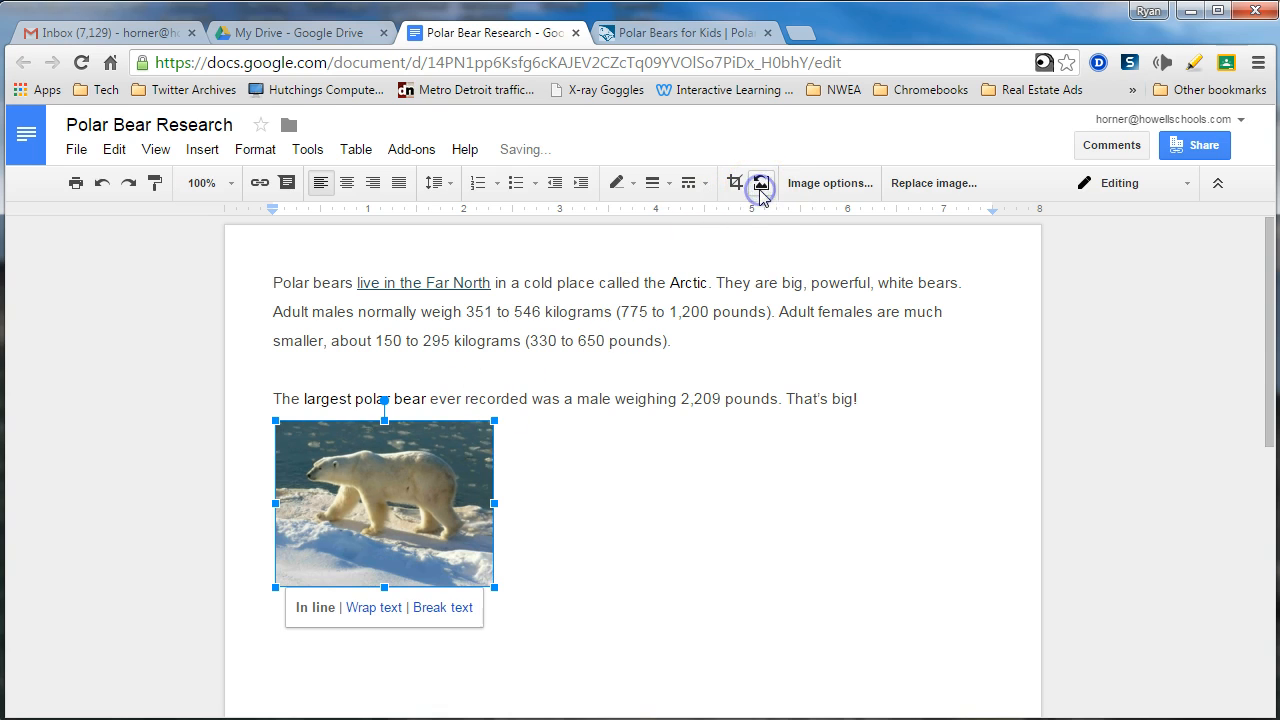